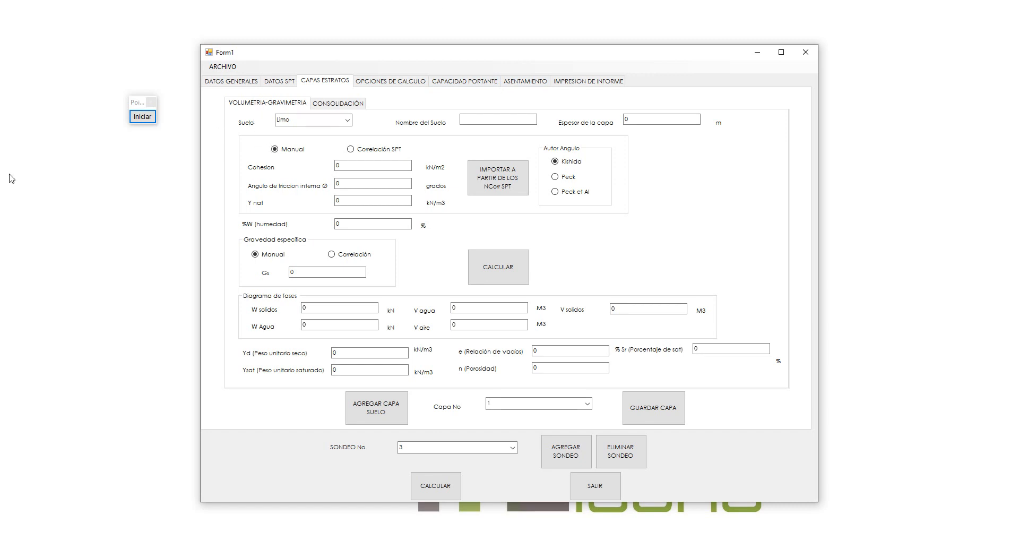
- Start screen annotation and draw four stacked rectangles beside the form in red, yellow, blue and black to illustrate the soil layers
click(333, 104)
click(279, 107)
click(143, 117)
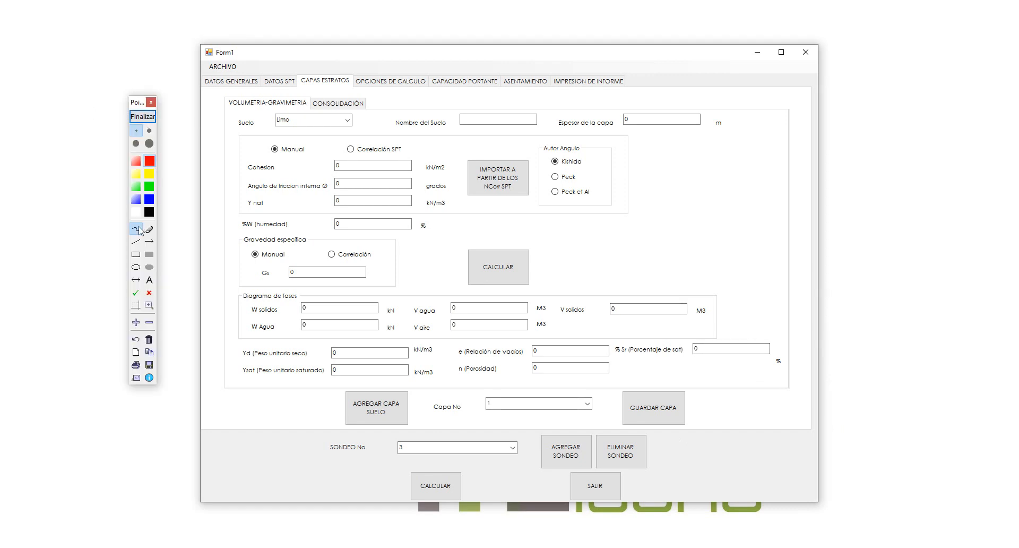
click(136, 256)
mouse_move(858, 82)
mouse_down()
mouse_move(981, 185)
mouse_move(986, 209)
mouse_up()
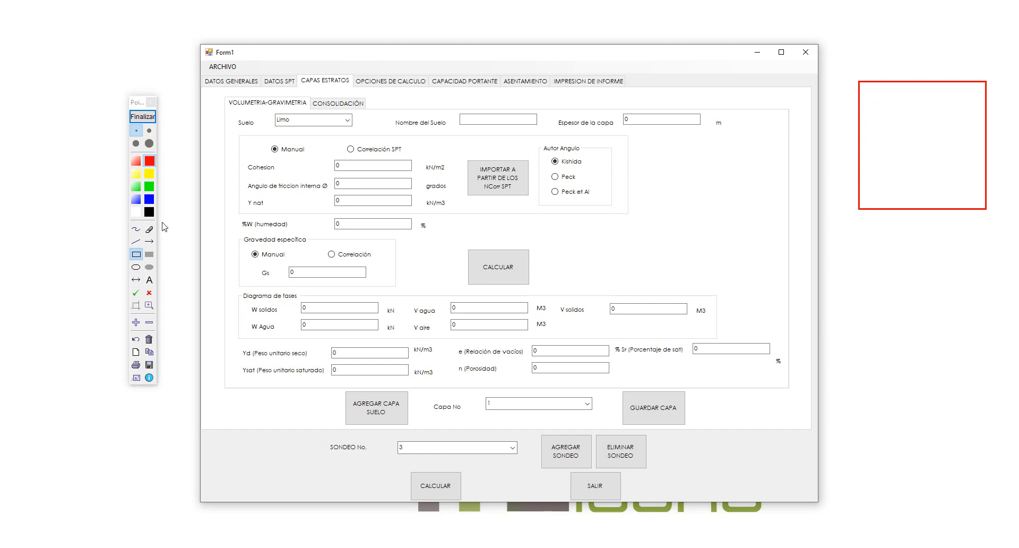
click(150, 172)
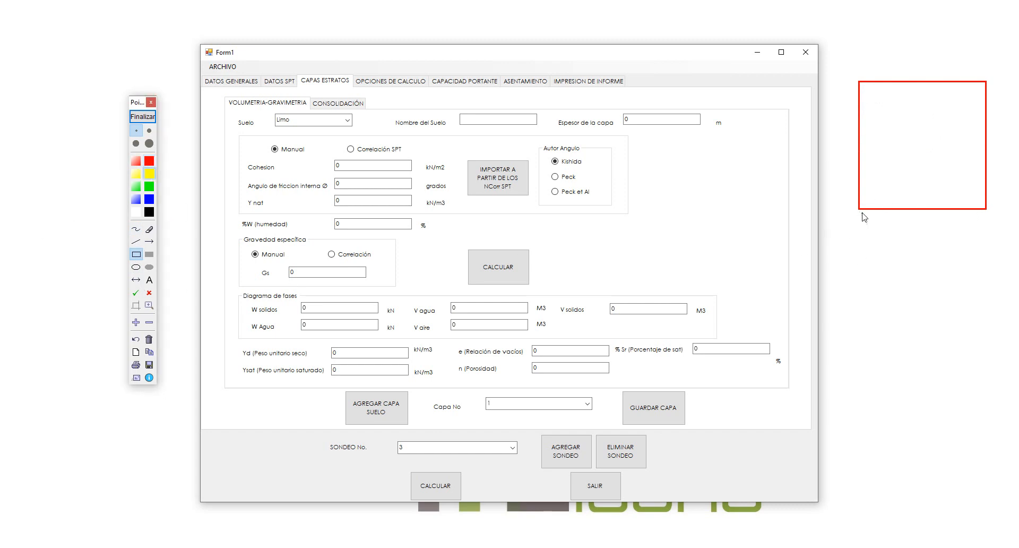
mouse_move(861, 212)
mouse_down()
mouse_move(965, 350)
mouse_move(982, 340)
mouse_up()
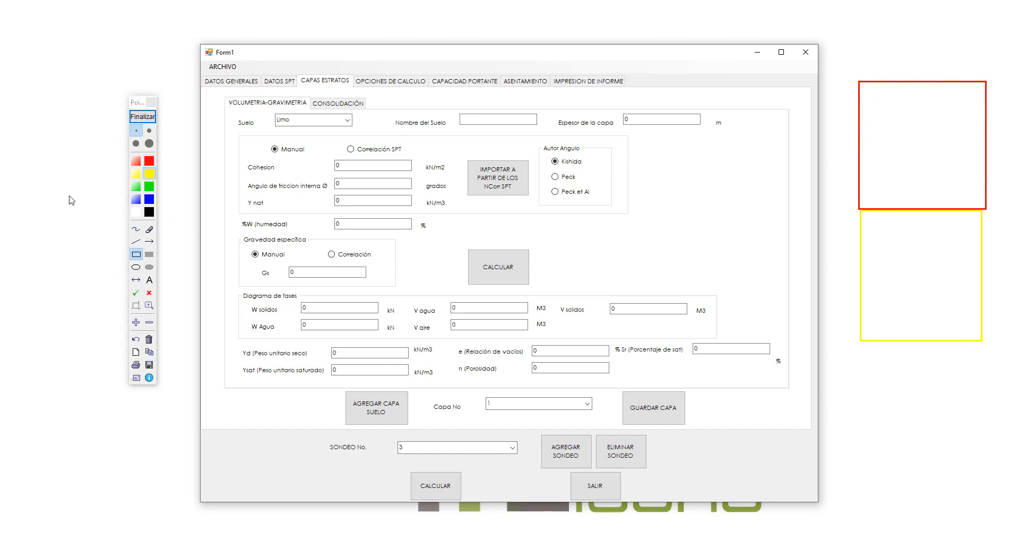
click(146, 204)
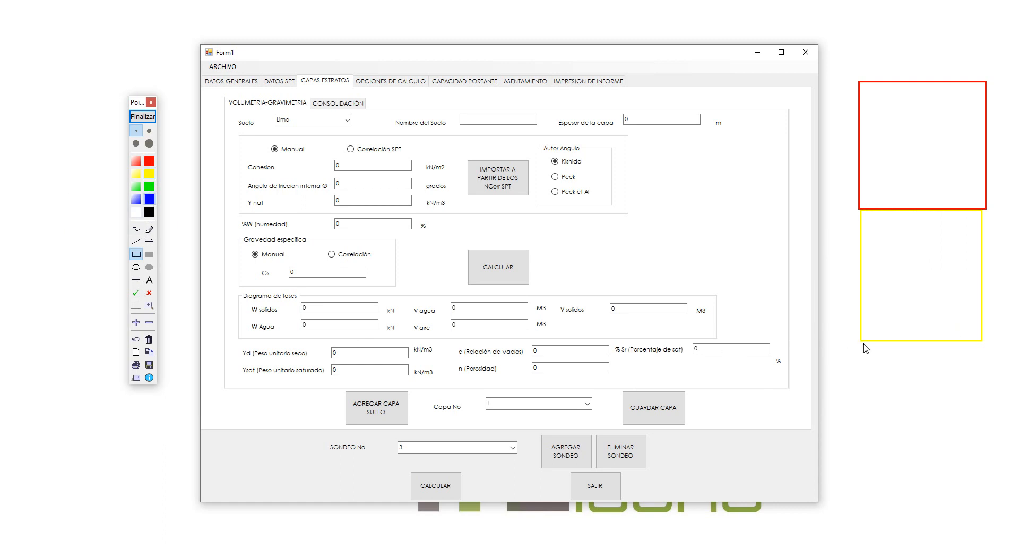
drag(864, 344, 984, 371)
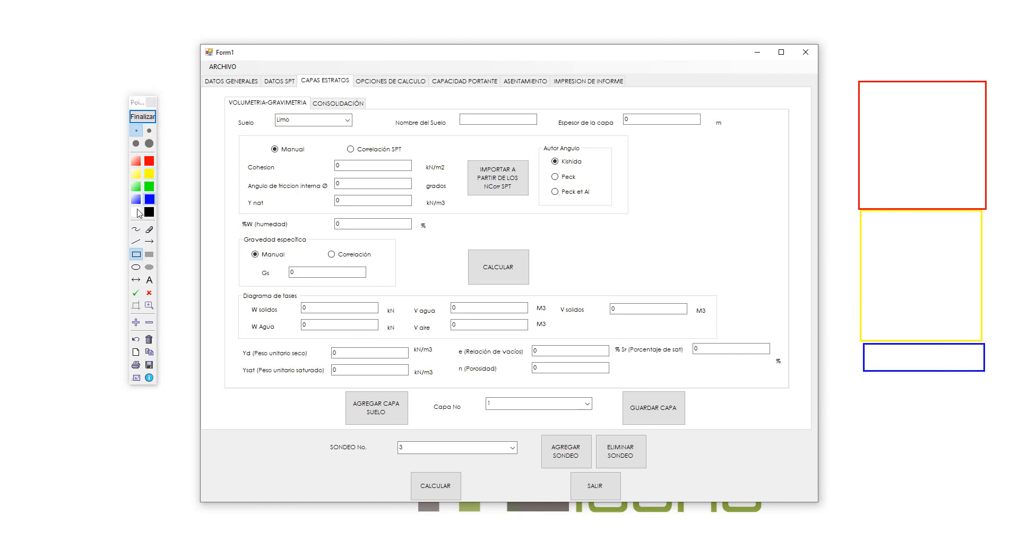
click(150, 212)
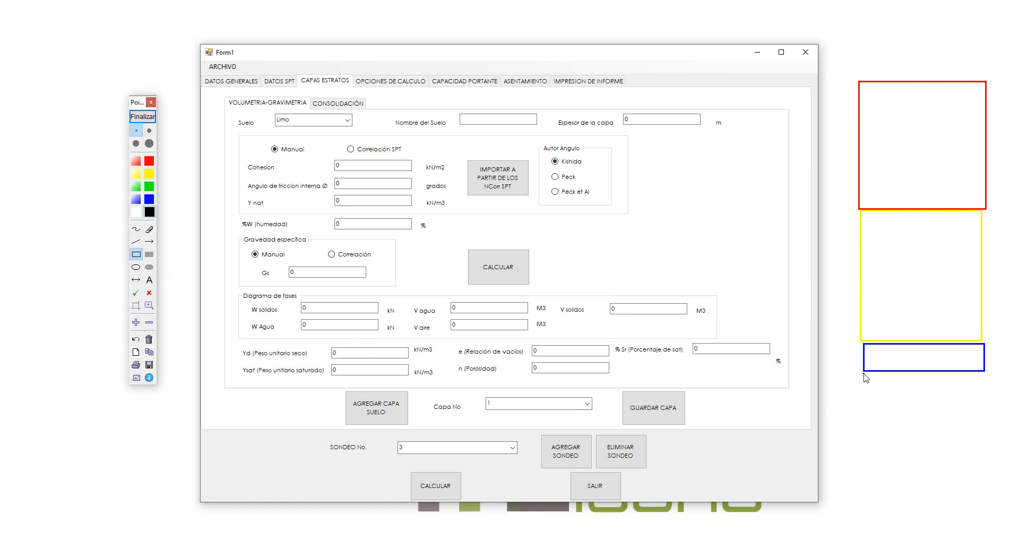
drag(864, 373, 985, 491)
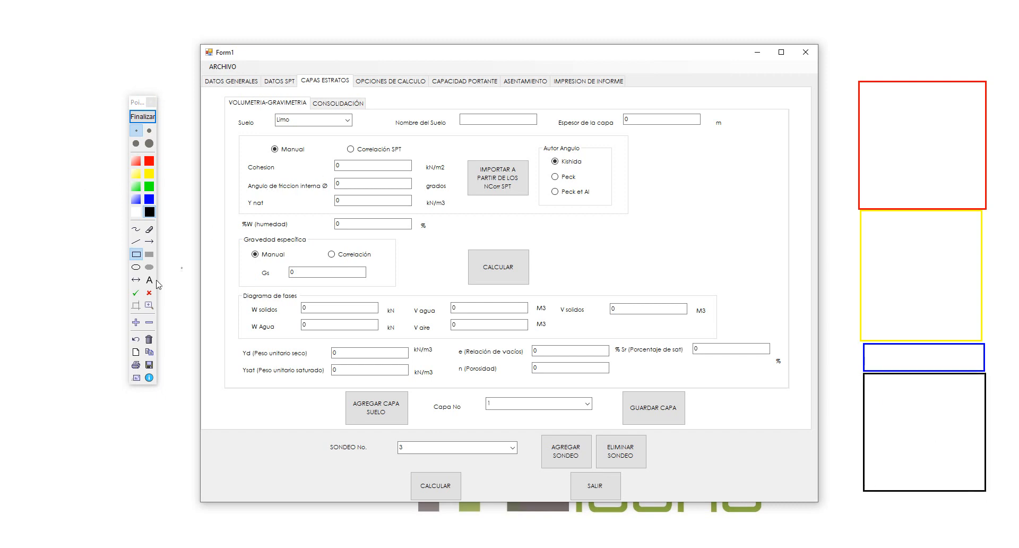
- Draw a black vertical dimension line with end ticks along the full height of the stacked layer rectangles
click(136, 242)
mouse_move(828, 82)
mouse_down()
mouse_move(855, 81)
mouse_move(837, 493)
mouse_move(849, 493)
mouse_move(838, 495)
mouse_up()
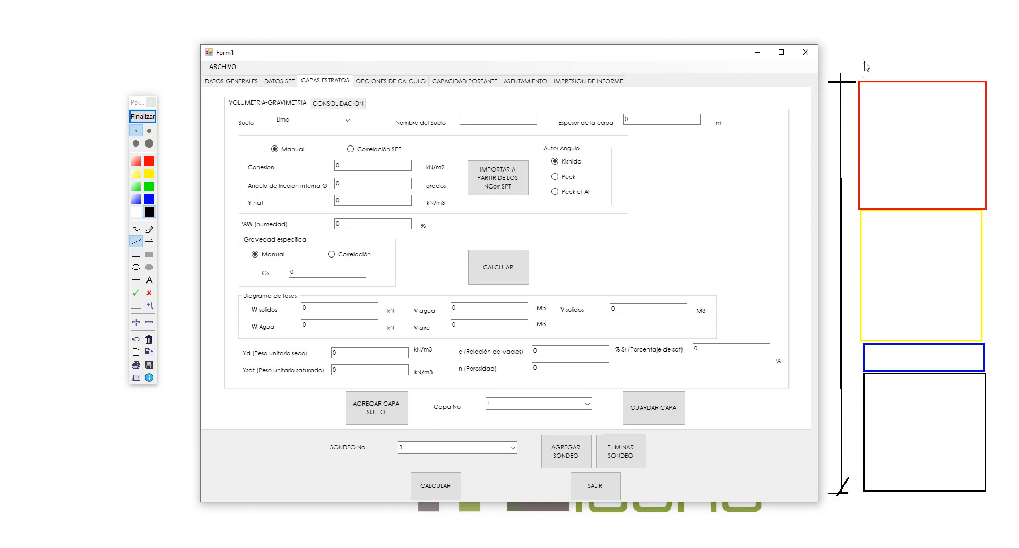
drag(845, 72, 830, 92)
- Handwrite LIMO, ARCILLA and ARENA in the first three layer rectangles and end the annotation
drag(883, 130, 902, 152)
click(136, 229)
mouse_move(911, 155)
mouse_down()
mouse_move(913, 136)
mouse_move(933, 151)
mouse_up()
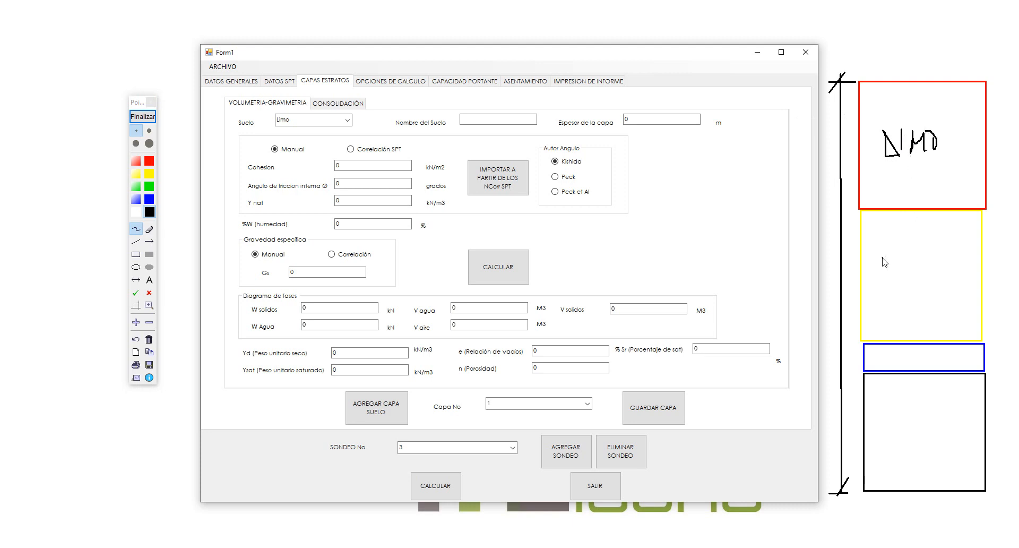
mouse_move(878, 284)
mouse_down()
mouse_move(897, 276)
mouse_move(940, 294)
mouse_move(947, 273)
mouse_move(950, 292)
mouse_up()
mouse_move(884, 359)
mouse_down()
mouse_move(900, 366)
mouse_move(905, 352)
mouse_move(902, 366)
mouse_move(924, 368)
mouse_move(940, 356)
mouse_move(918, 374)
mouse_move(965, 340)
mouse_move(967, 359)
mouse_move(980, 363)
mouse_move(971, 358)
mouse_up()
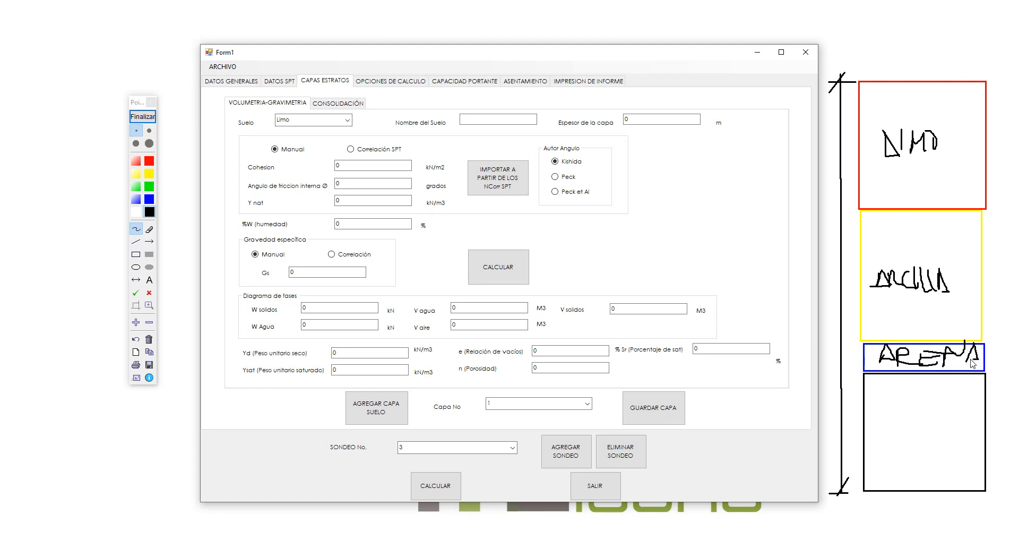
click(136, 116)
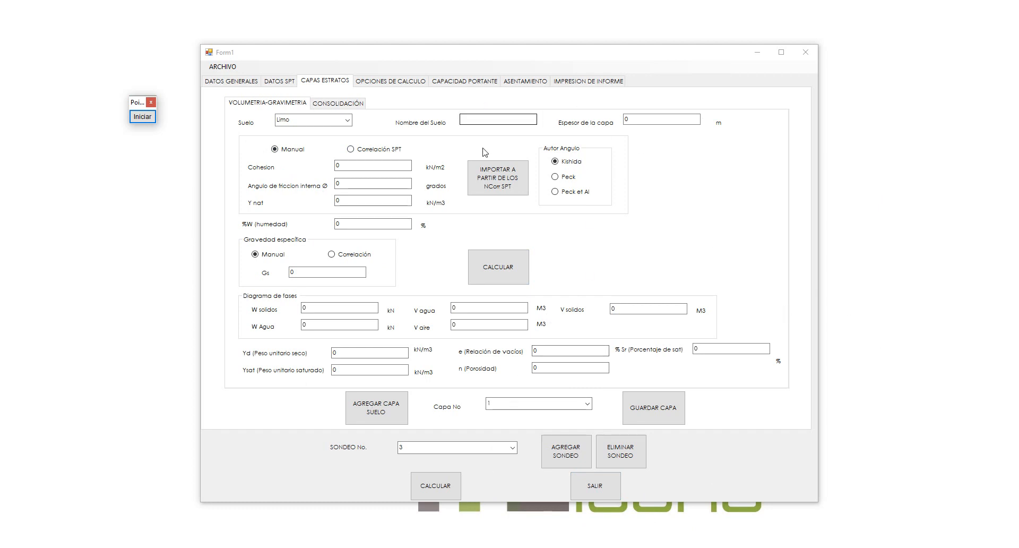
- Name the soil LIMO ARCILLOSO and set the layer thickness to 3 m for borehole 3
click(488, 119)
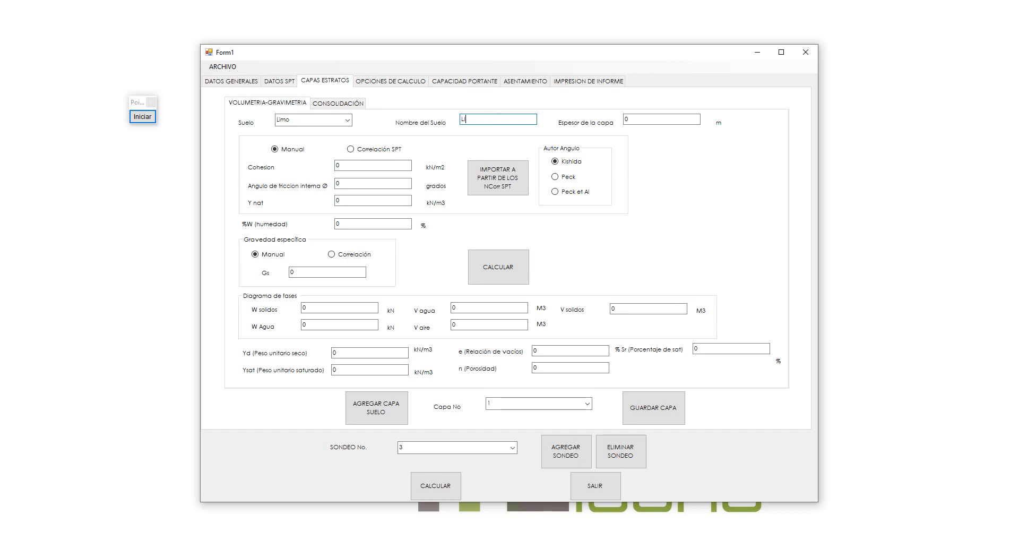
text(LIMO ARCILLOSO)
click(661, 120)
text(3)
key(Tab)
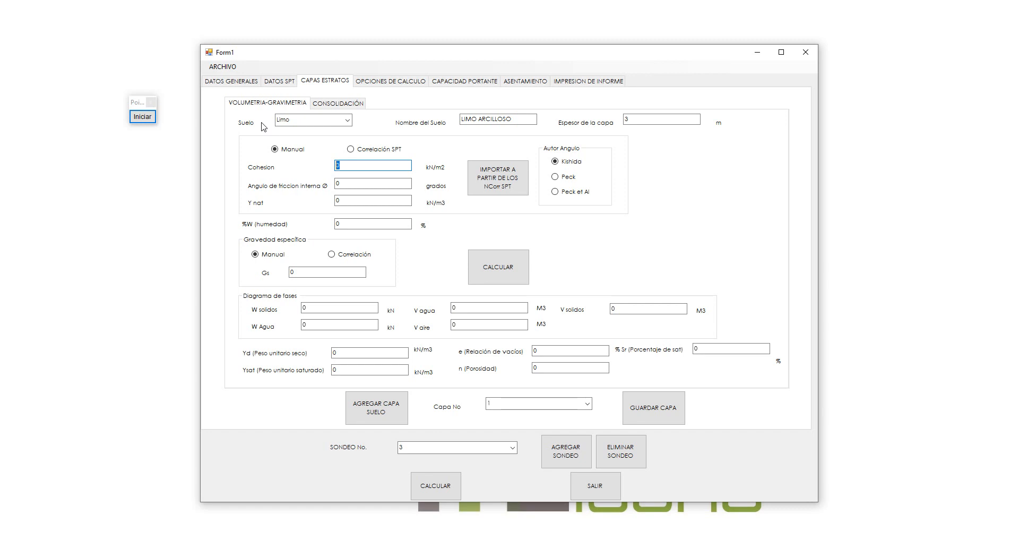
- Switch to borehole 1 and define layer 1 as Limo, named LIMO ARCILLOSO, with a thickness of 2 m
click(512, 447)
click(456, 458)
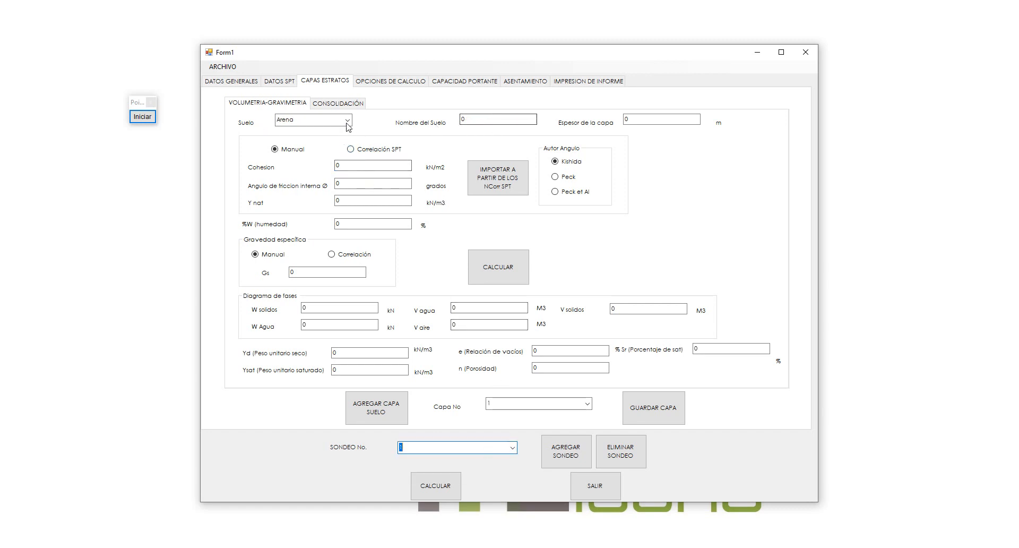
click(318, 120)
click(322, 139)
key(Tab)
key(Tab)
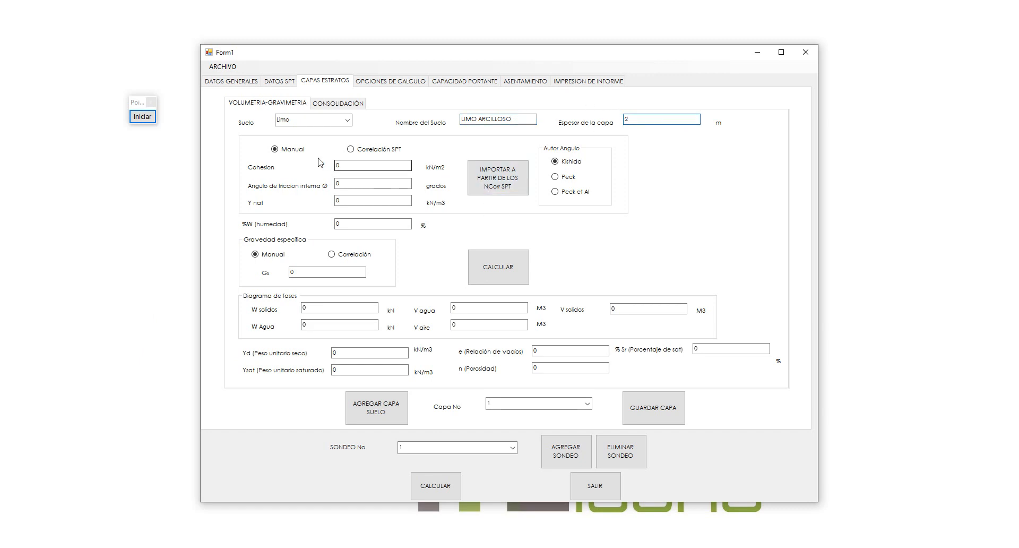
key(Tab)
key(Tab)
key(Tab)
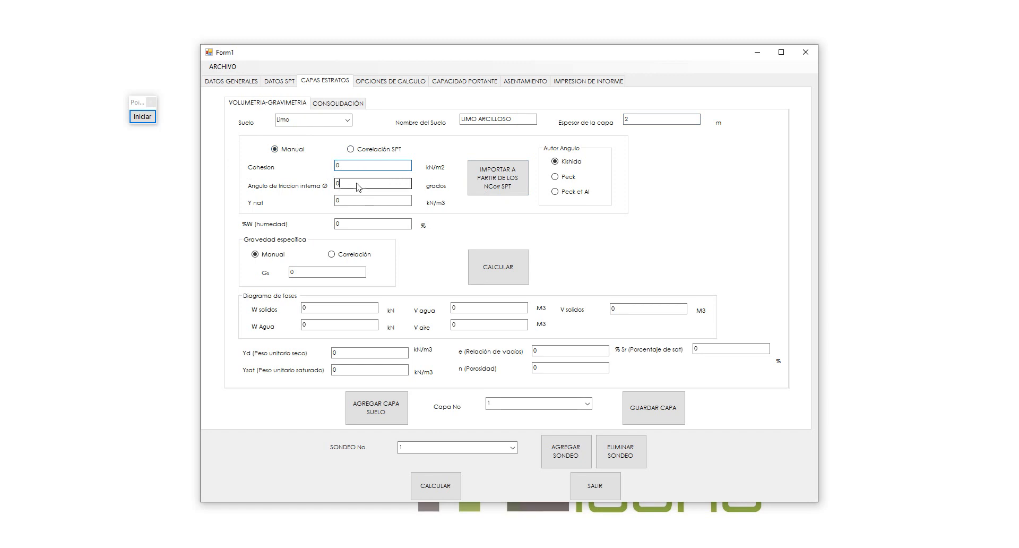
click(369, 169)
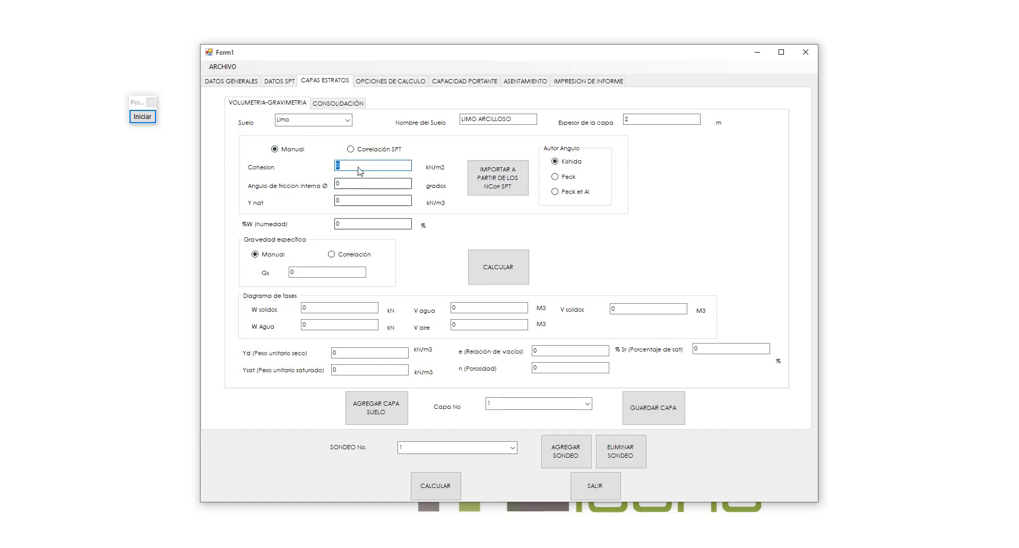
key(Tab)
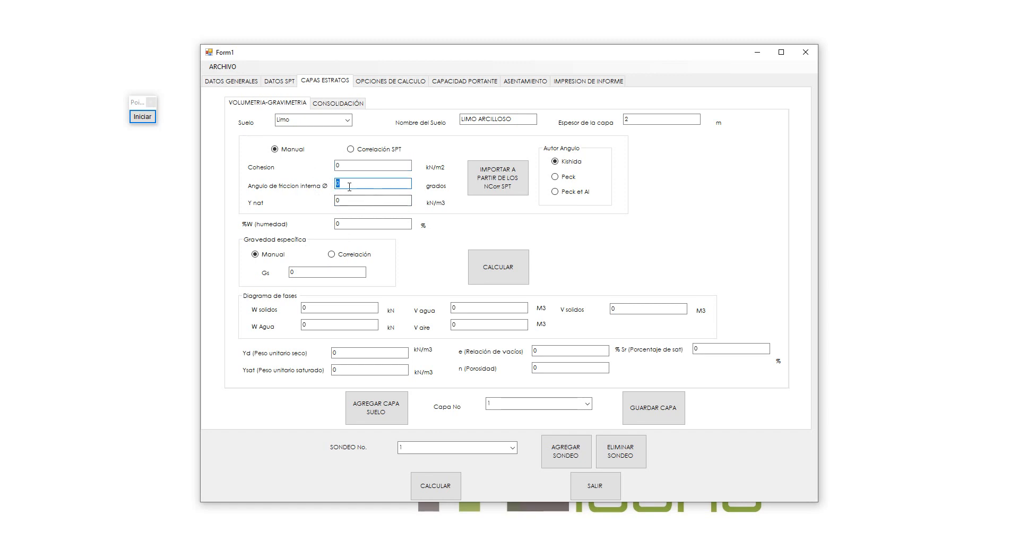
key(shift+Tab)
key(Tab)
key(Tab)
- Use the SPT correlation for the layer's strength parameters and import them from the corrected SPT values
click(372, 150)
click(361, 163)
click(485, 185)
click(523, 313)
click(348, 186)
key(Tab)
- Set borehole 1's field SPT counts at depths 0.5 to 2.5 m to 5, 4, 4, 5 and 6, and add the data
click(288, 84)
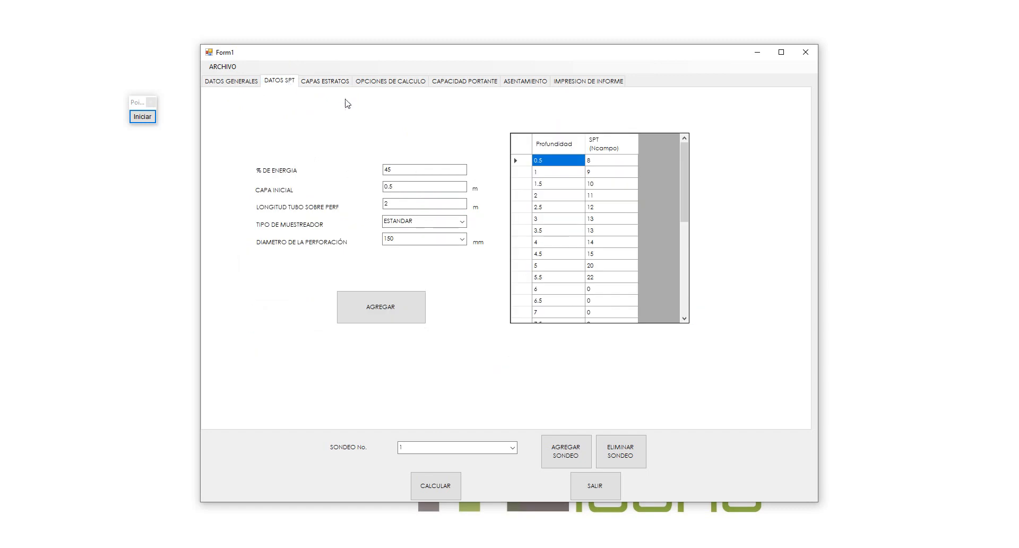
click(613, 160)
text(5)
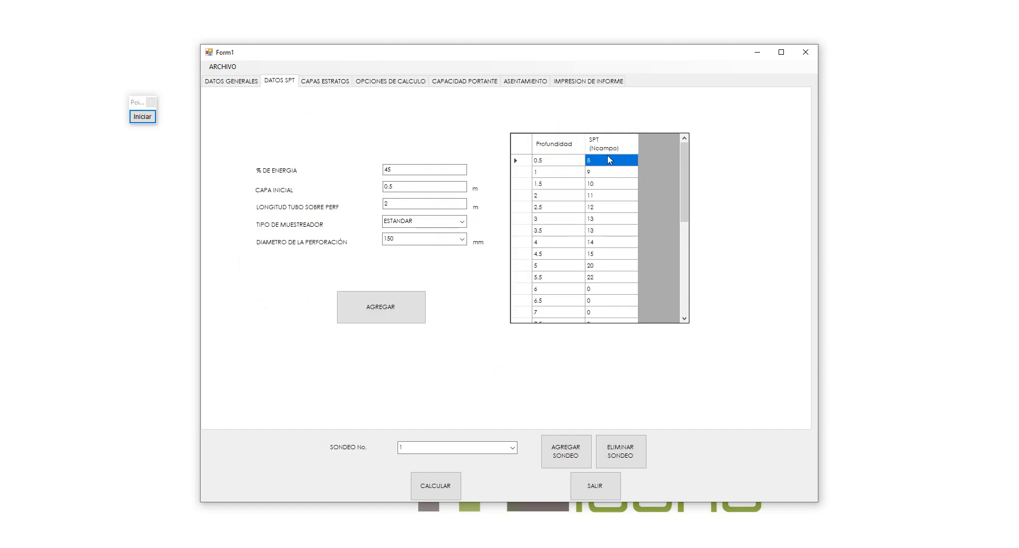
key(Return)
text(4)
key(Return)
text(4)
key(Return)
text(5)
key(Return)
text(6)
key(Return)
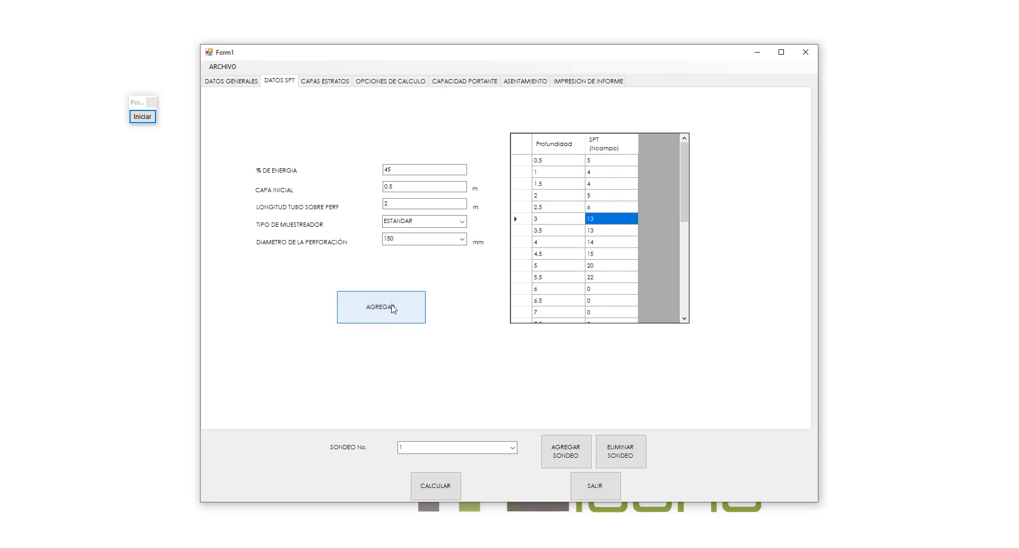
click(357, 311)
- Reimport the layer's parameters from the corrected SPT values and check the cohesion and natural unit weight
click(314, 81)
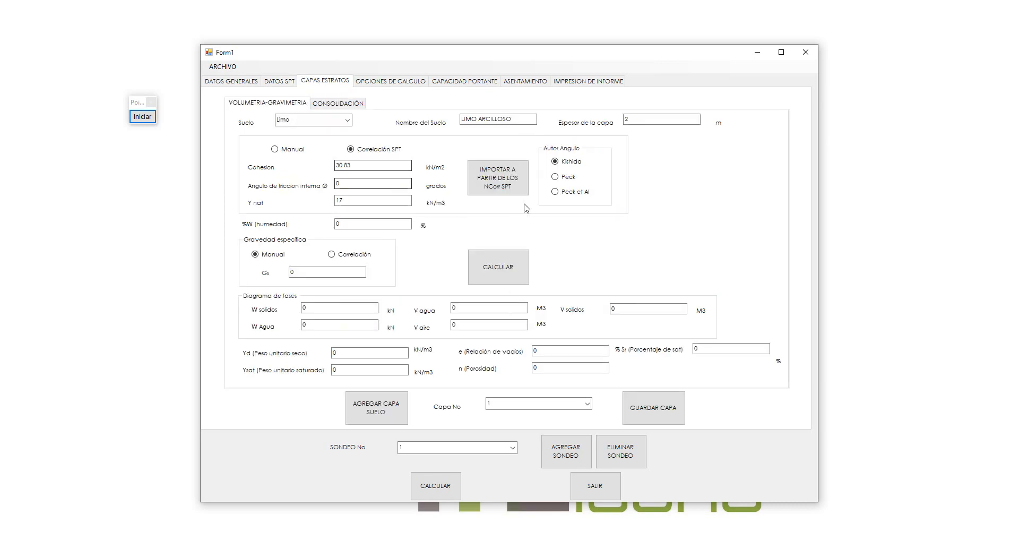
click(523, 193)
click(515, 314)
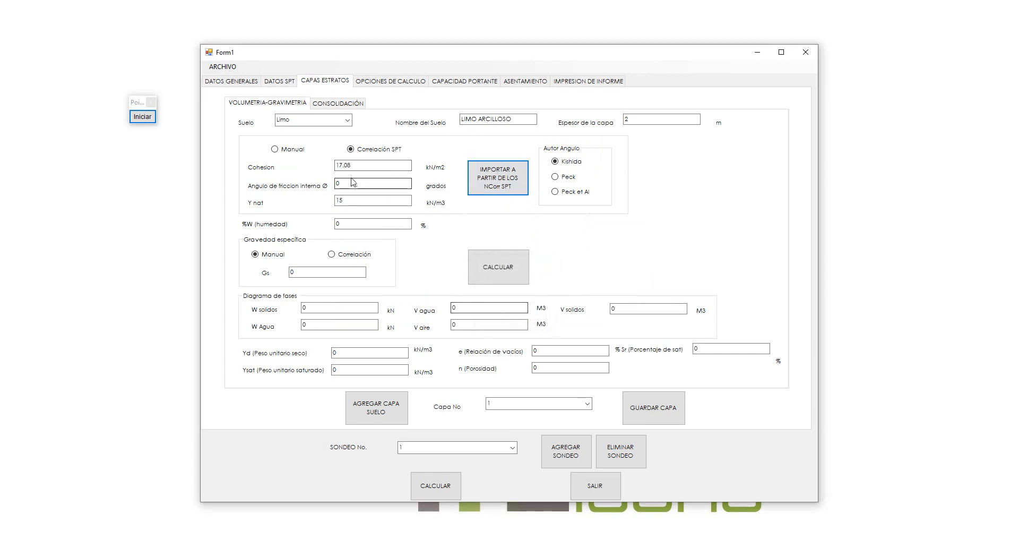
drag(355, 166, 234, 157)
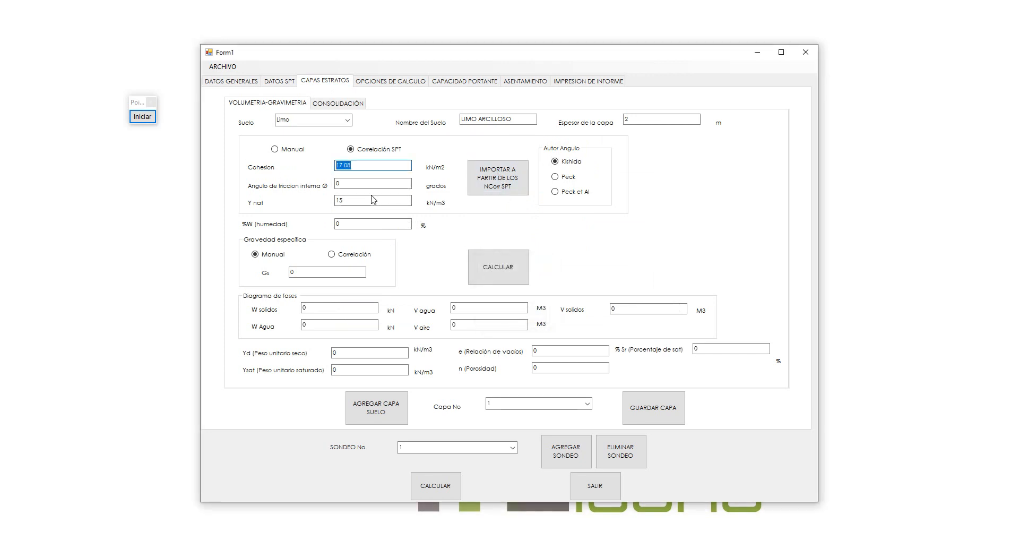
drag(372, 200, 336, 201)
- Change the field SPT counts at depths 0.5 to 2.5 m to 9, 10, 11, 15 and 14, and add the data
click(278, 81)
click(599, 160)
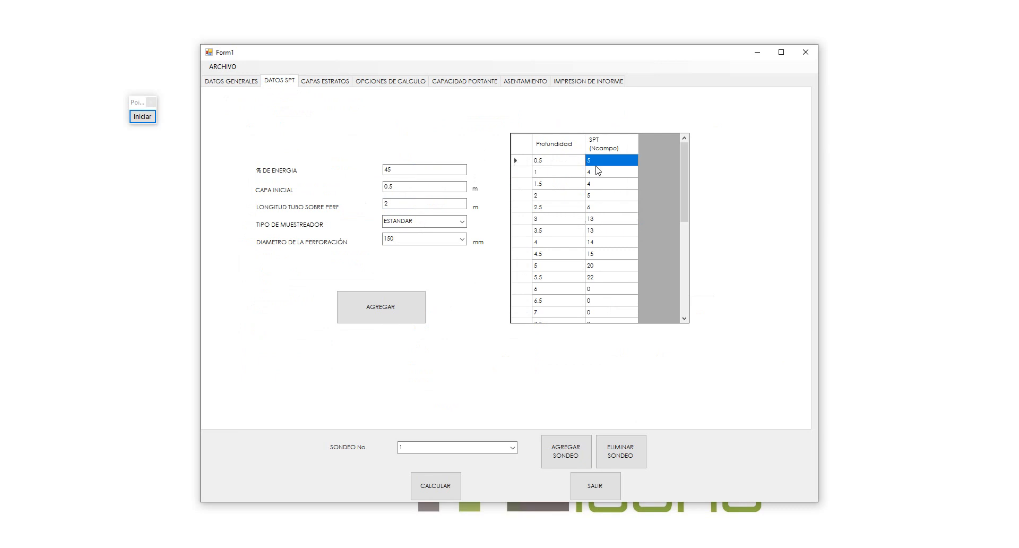
text(9)
key(Return)
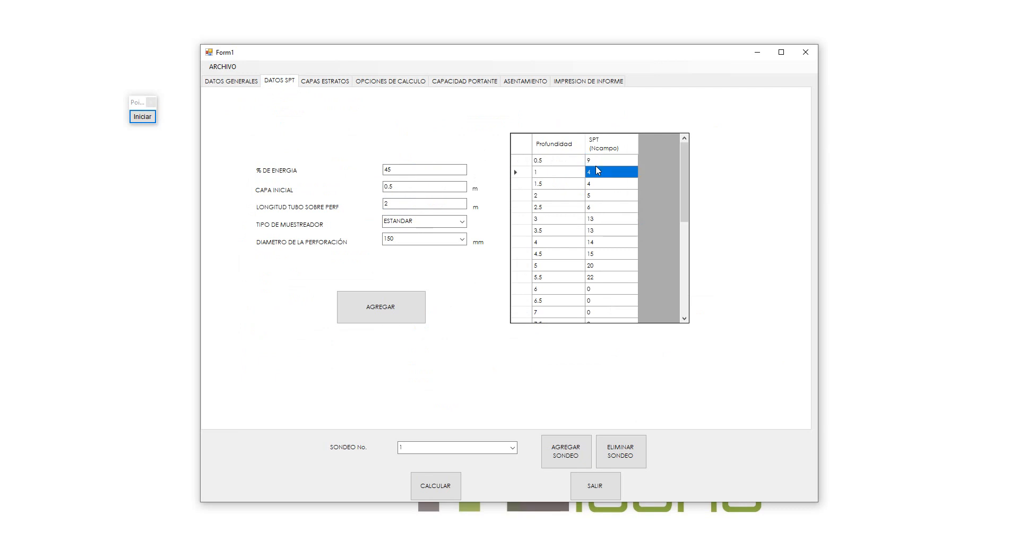
text(10)
key(Return)
text(11)
key(Return)
text(15)
key(Return)
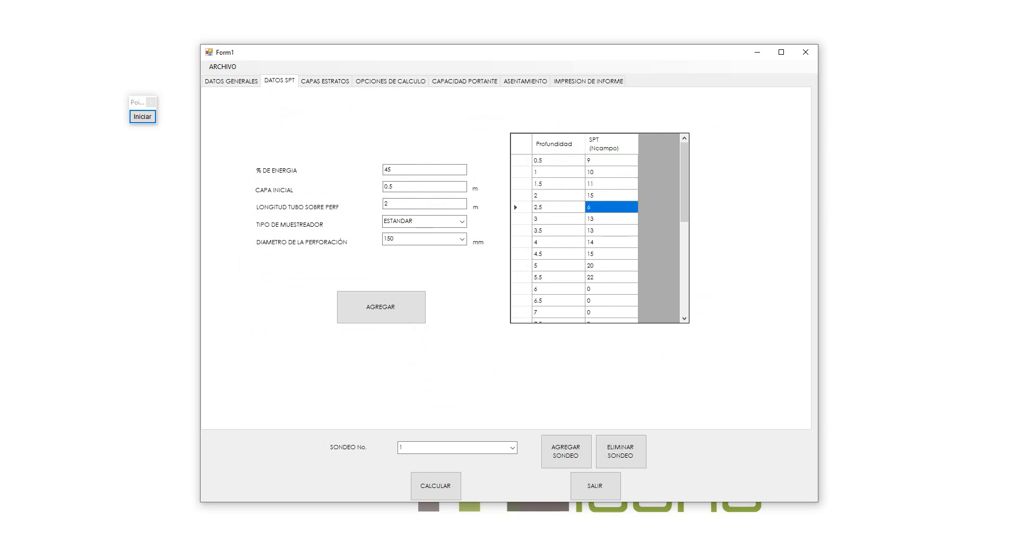
text(14)
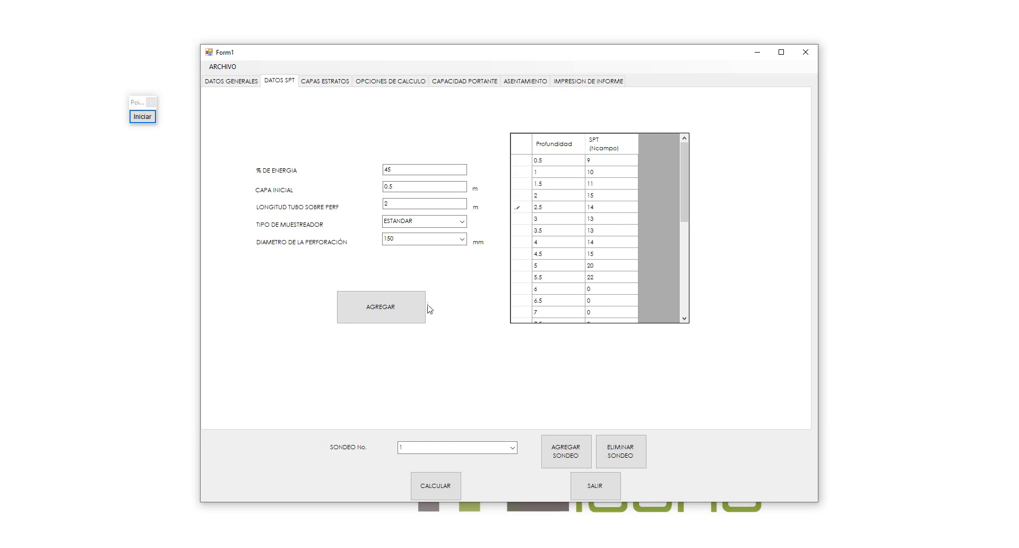
click(422, 308)
- Import layer 1's cohesion, friction angle and natural unit weight again from the updated corrected SPT values
click(497, 181)
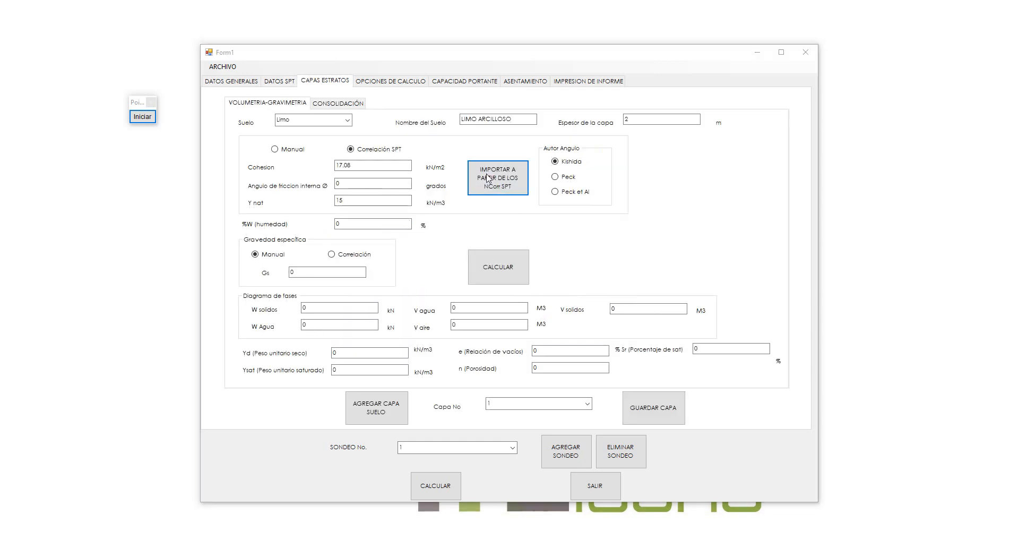
click(521, 312)
key(Tab)
key(Tab)
key(Tab)
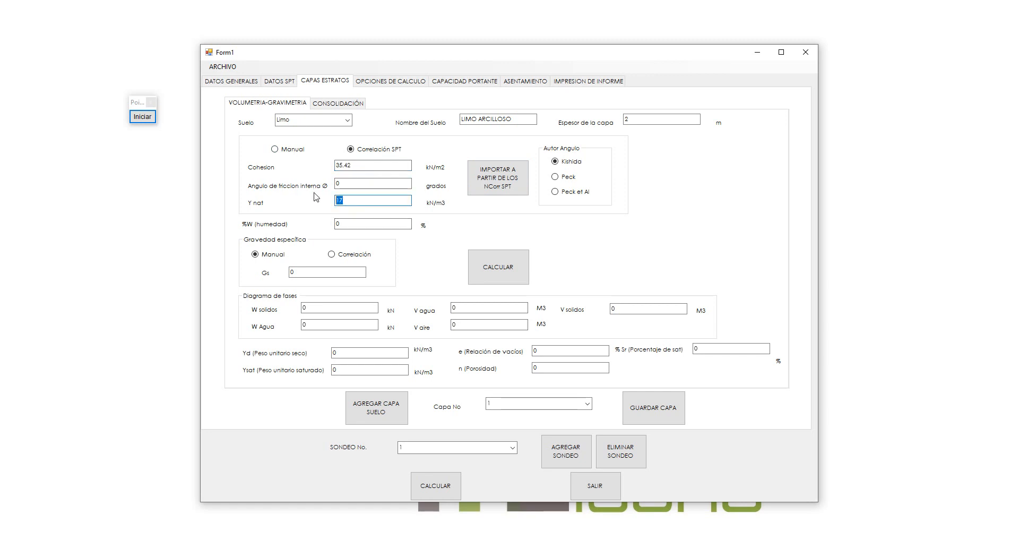
- Set the layer's moisture content to 20 % and obtain its specific gravity by correlation
key(Tab)
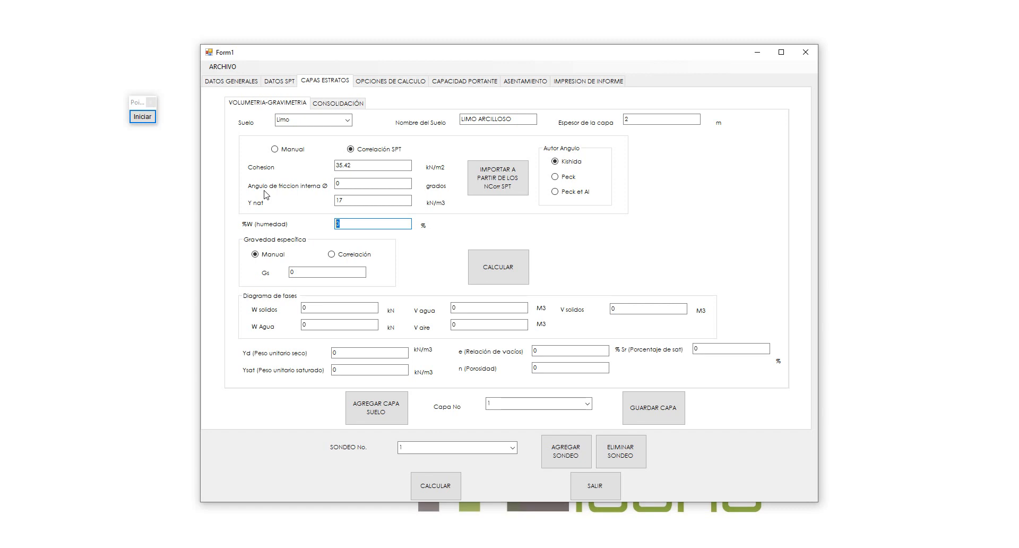
text(20)
key(Tab)
key(Tab)
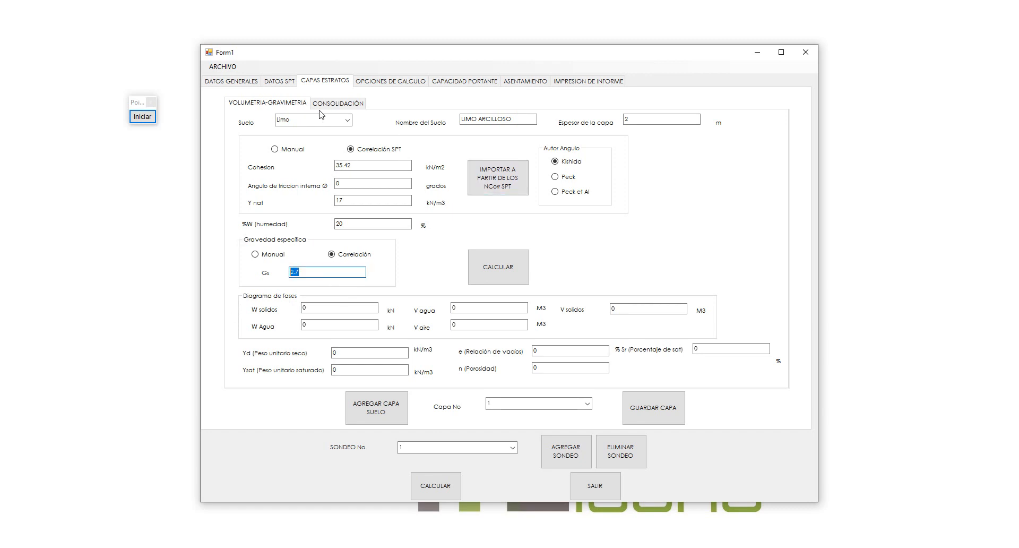
- Change layer 1's soil type to Arcilla
click(321, 120)
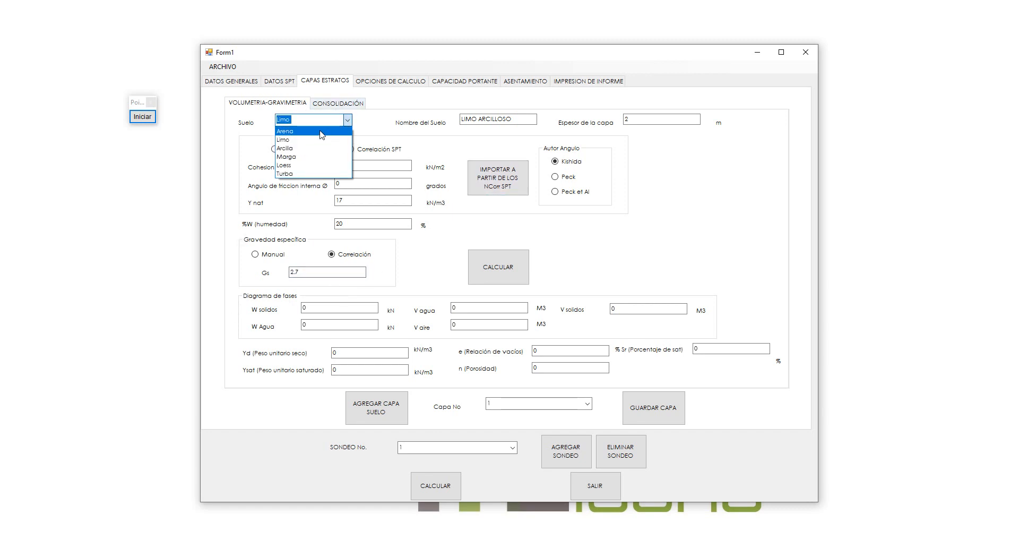
click(319, 148)
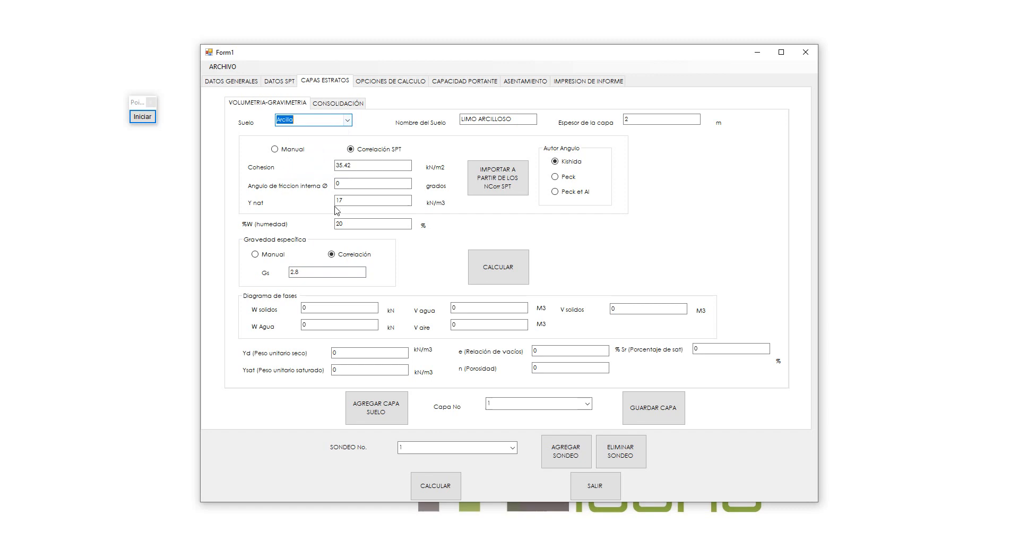
- Change layer 1's soil type to Limo, with its specific gravity obtained by correlation
click(331, 254)
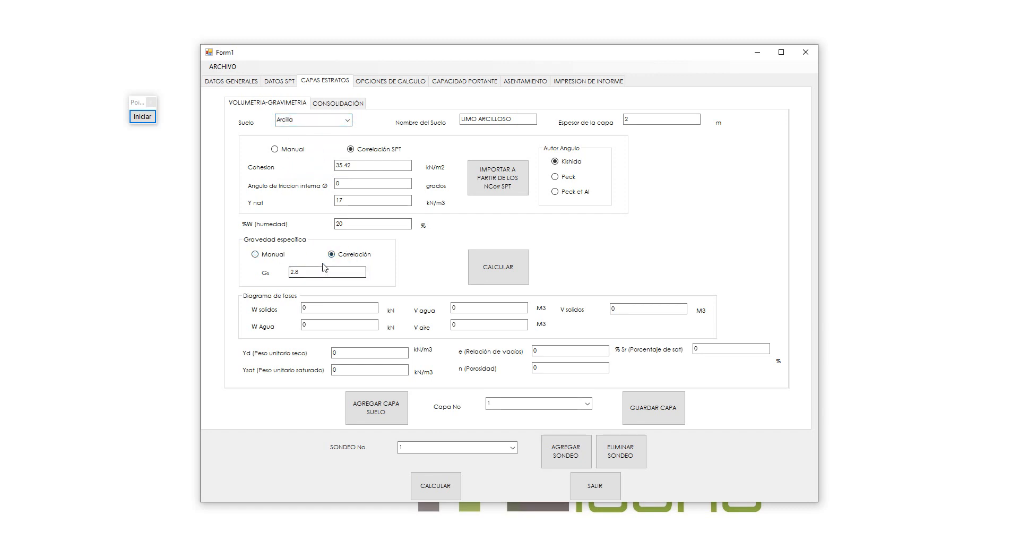
click(346, 121)
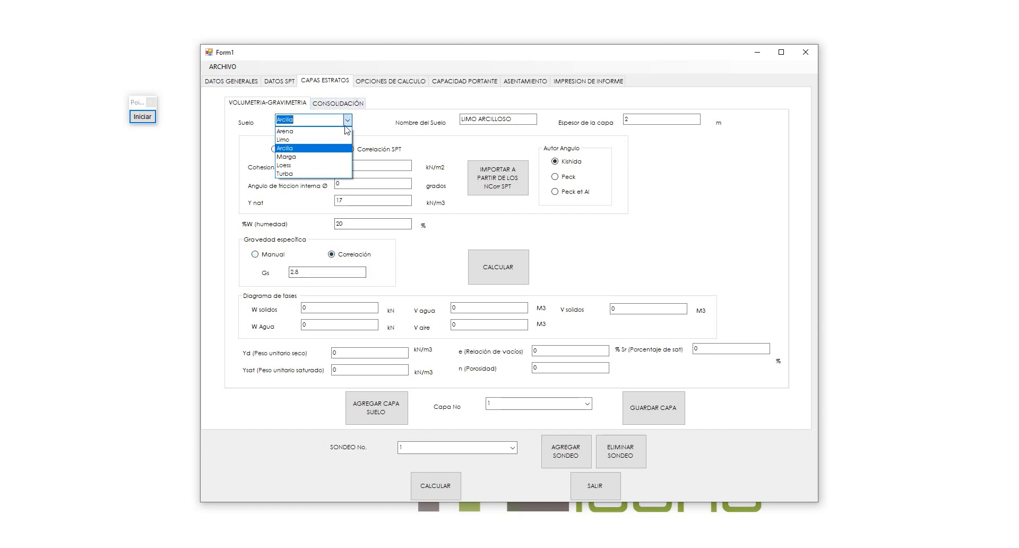
click(329, 140)
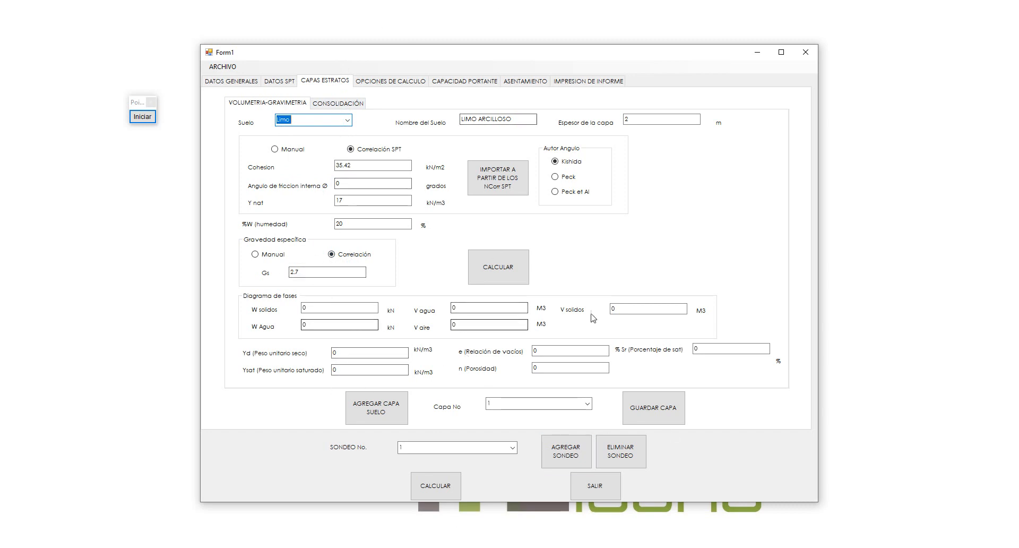
- Start annotating the screen and draw stacked yellow, blue and red filled rectangles beside the form as a soil phase diagram
click(142, 116)
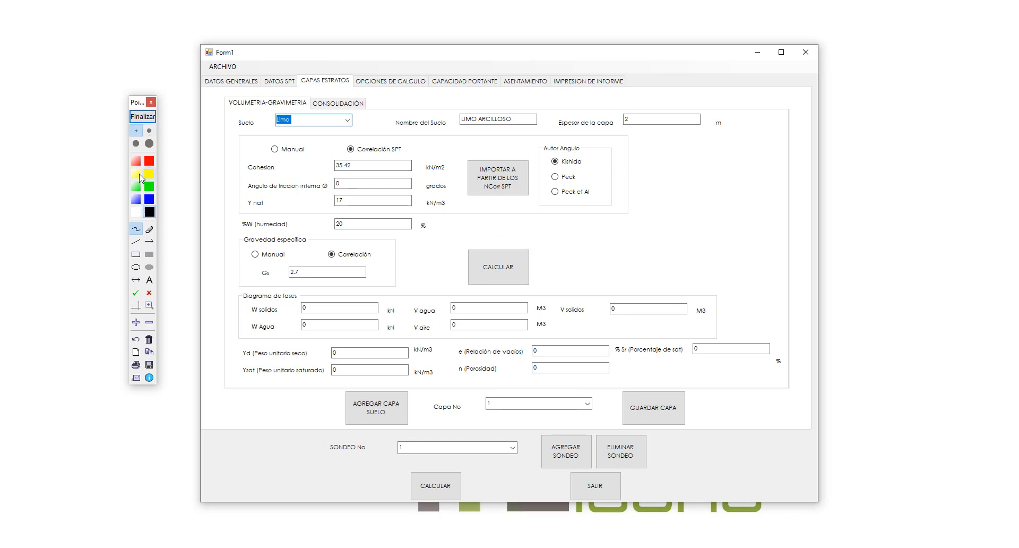
click(149, 160)
click(149, 255)
click(150, 199)
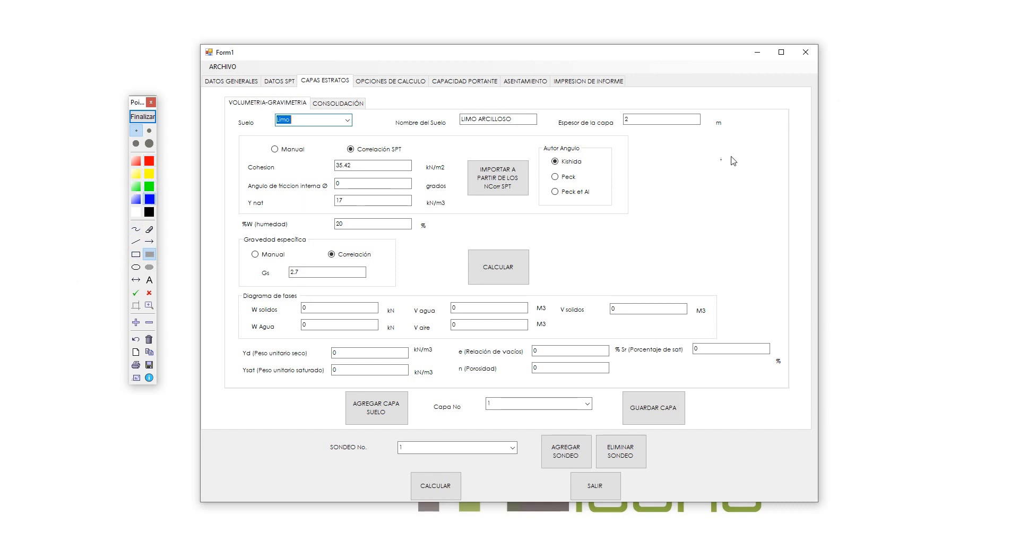
mouse_move(846, 94)
mouse_down()
mouse_move(945, 150)
mouse_move(987, 144)
mouse_up()
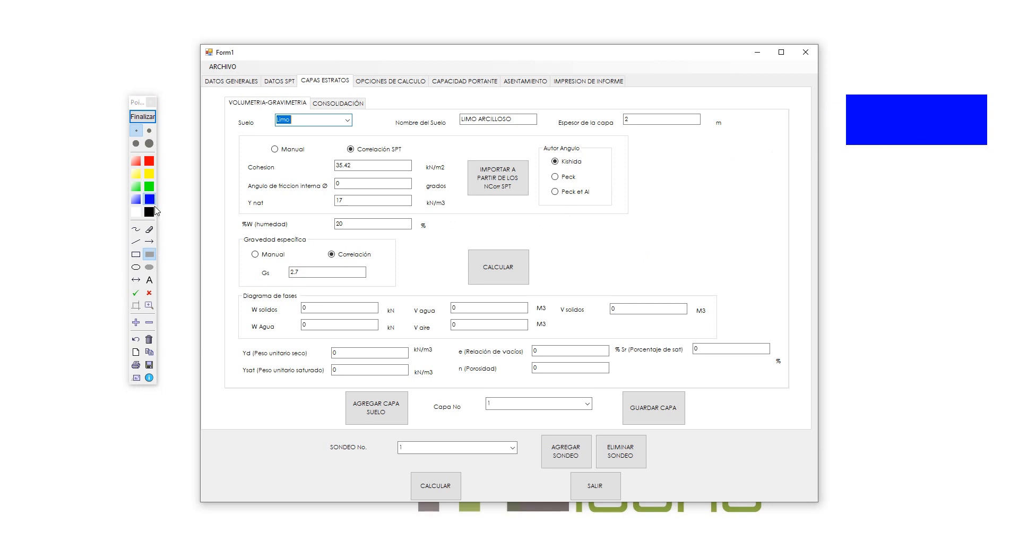
click(147, 176)
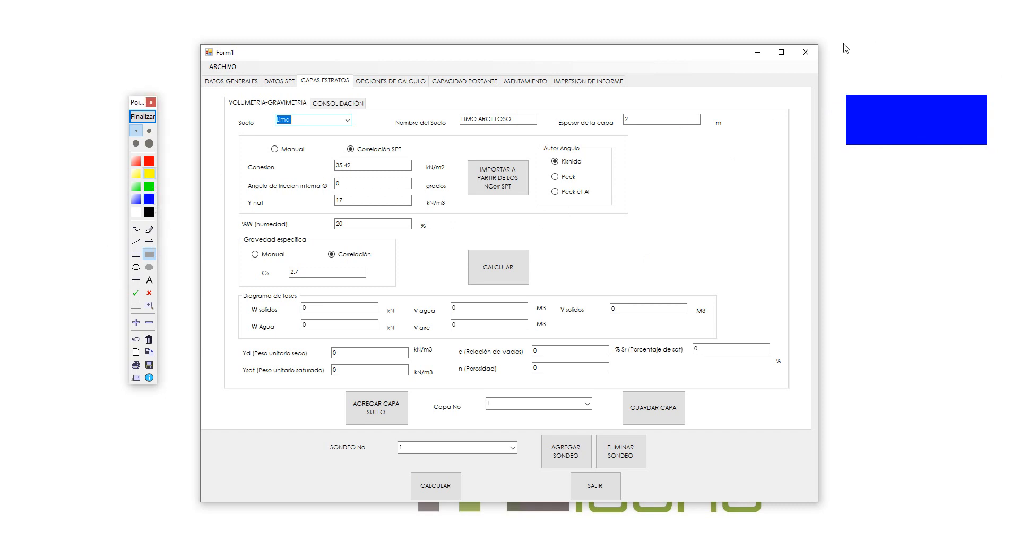
drag(836, 45, 986, 94)
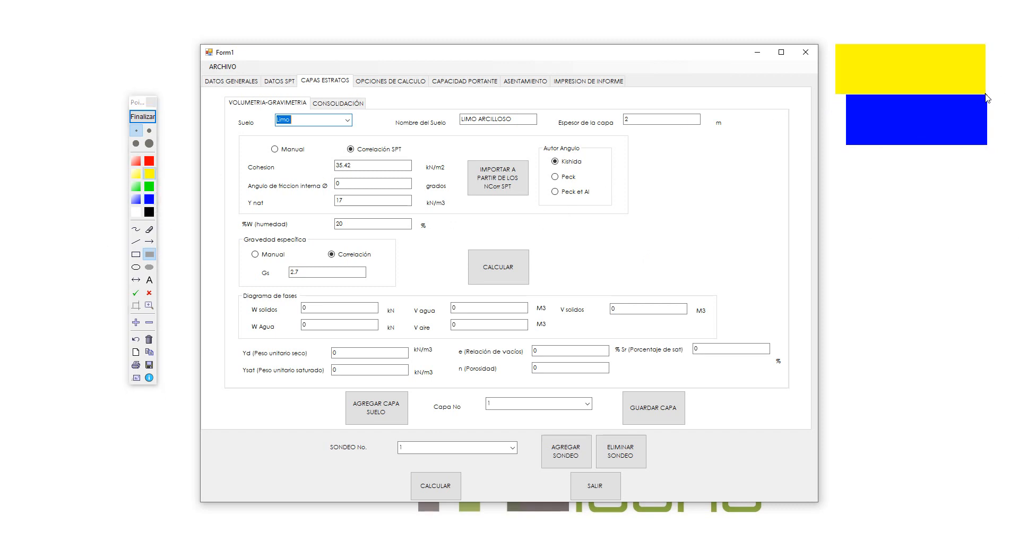
click(149, 160)
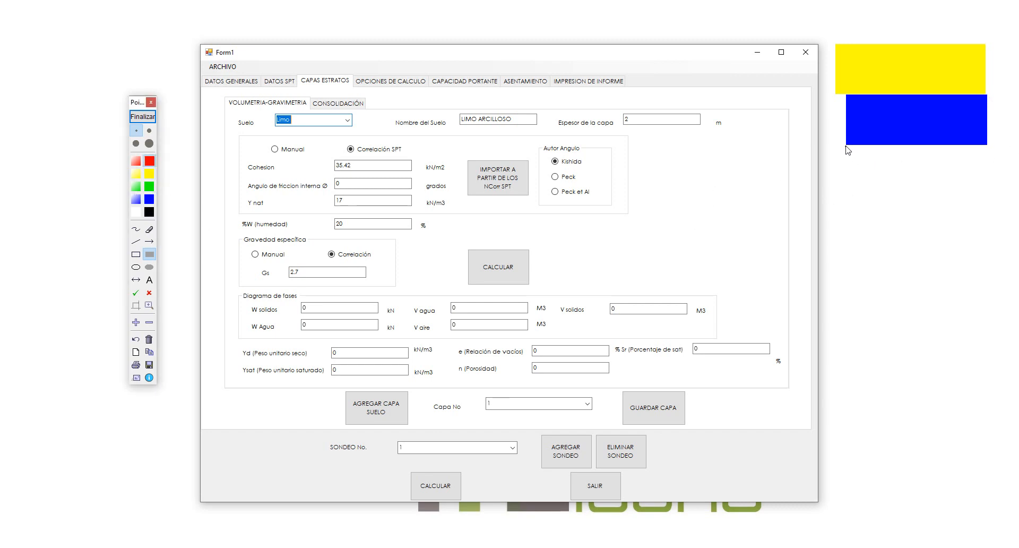
drag(845, 146, 985, 232)
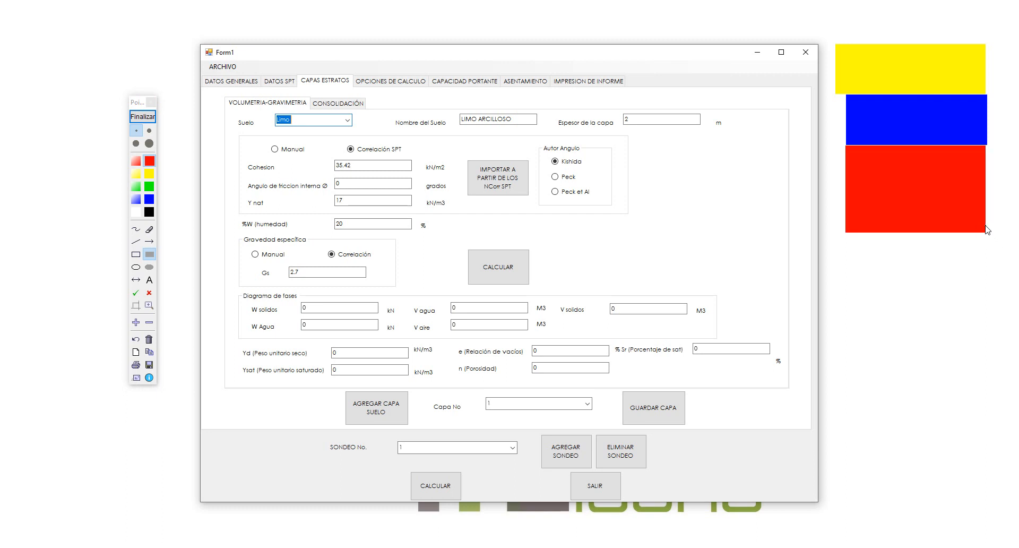
- Label the yellow, blue and red blocks FASE GASEOSA, FASE LIQUIDA and FASE SOLIDA in black text
click(136, 241)
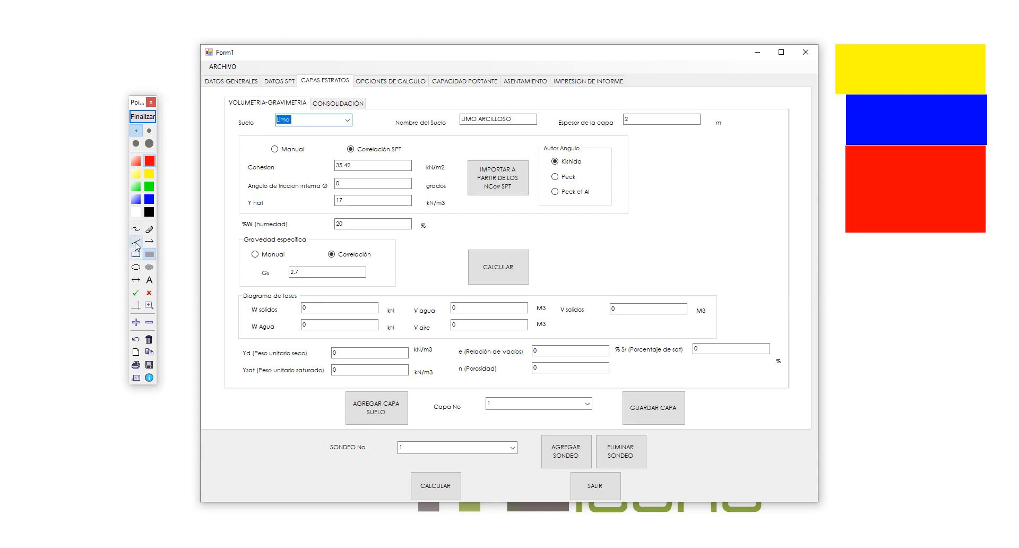
click(149, 279)
click(149, 211)
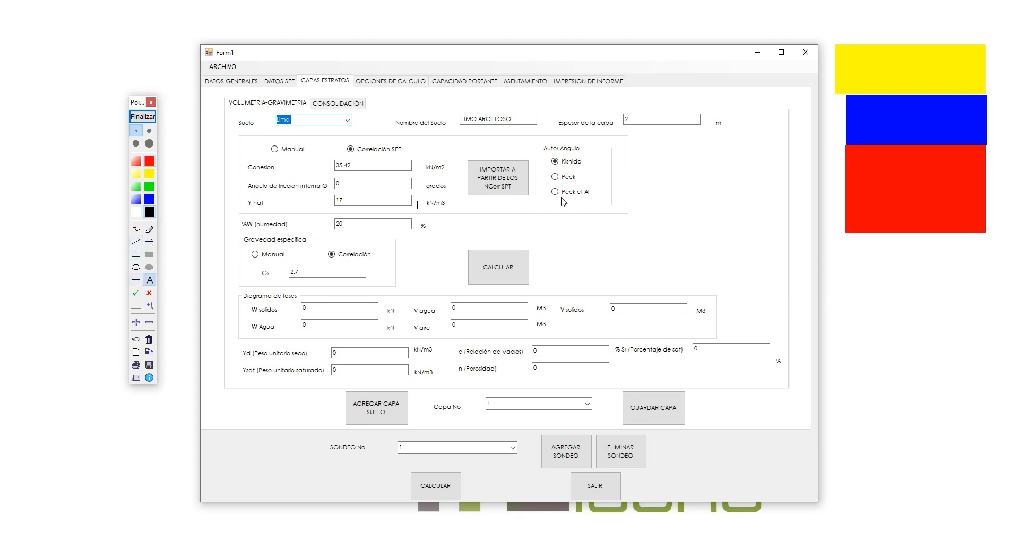
click(883, 62)
text(FA)
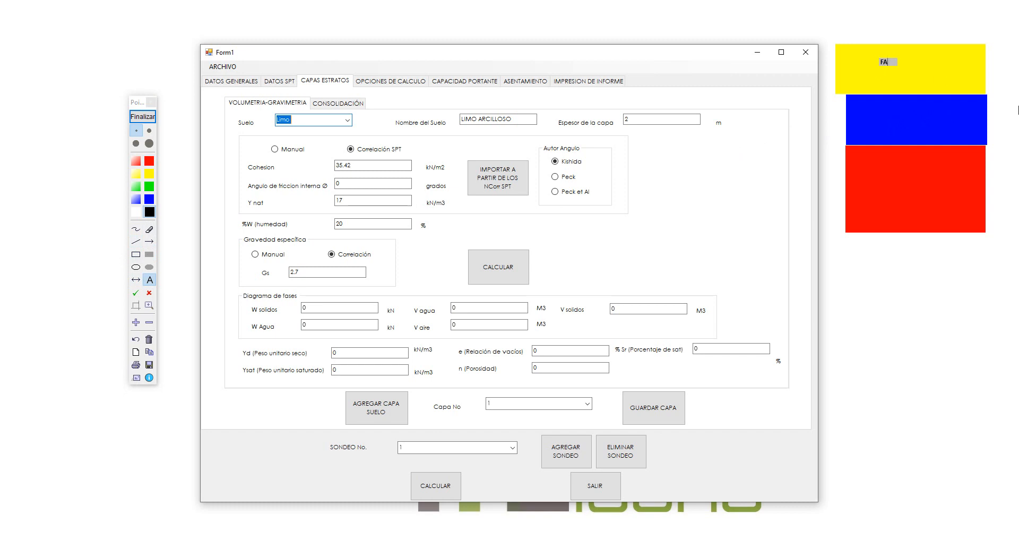
text(SE GASEOSA)
click(862, 118)
text(FASE LIQUIDA)
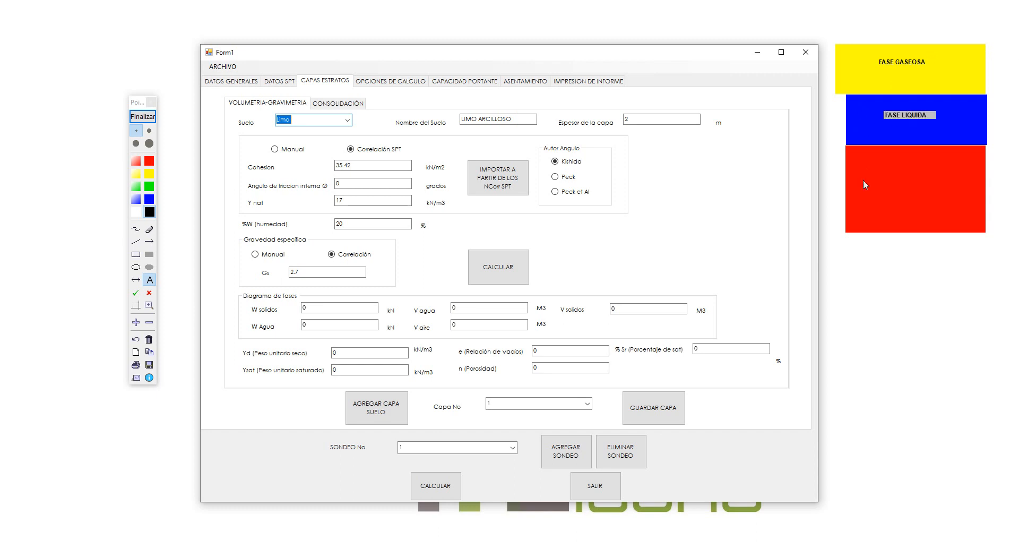
click(882, 194)
text(FASE SOLIDA)
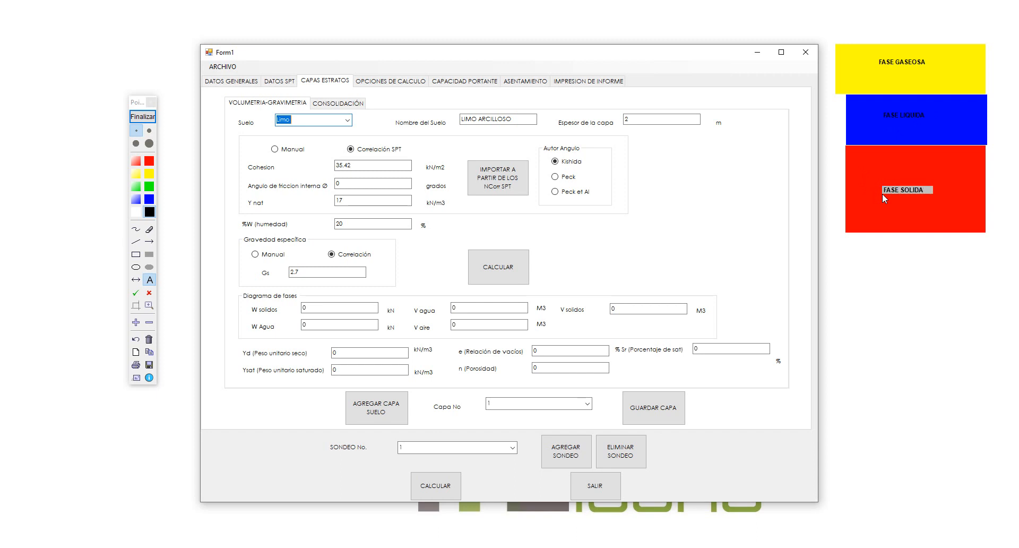
- Draw a divided black dimension line along the diagram's right side and handwrite the volume labels Va, Vw and Vs
click(133, 242)
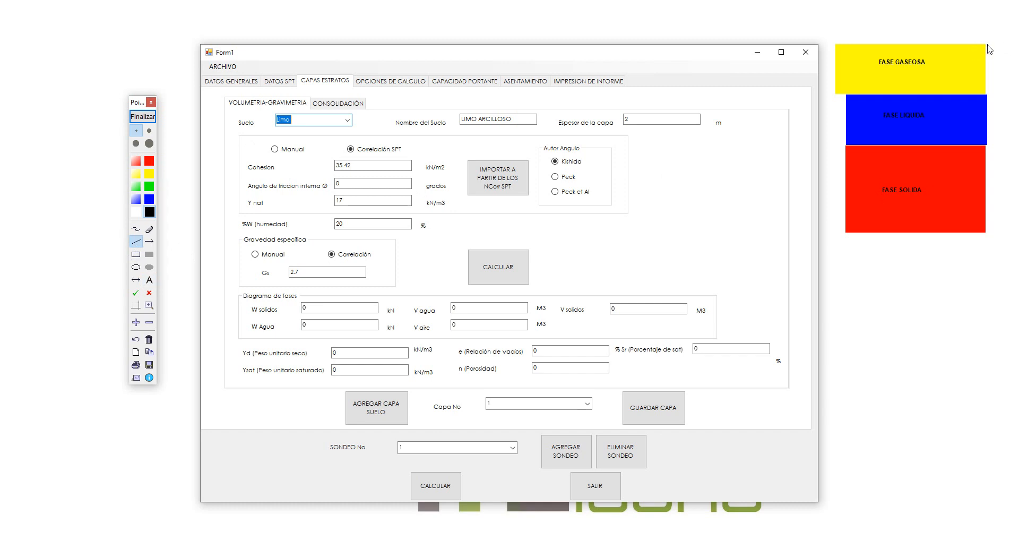
mouse_move(992, 46)
mouse_down()
mouse_move(1006, 46)
mouse_move(1002, 231)
mouse_move(1012, 232)
mouse_up()
drag(992, 95, 1009, 95)
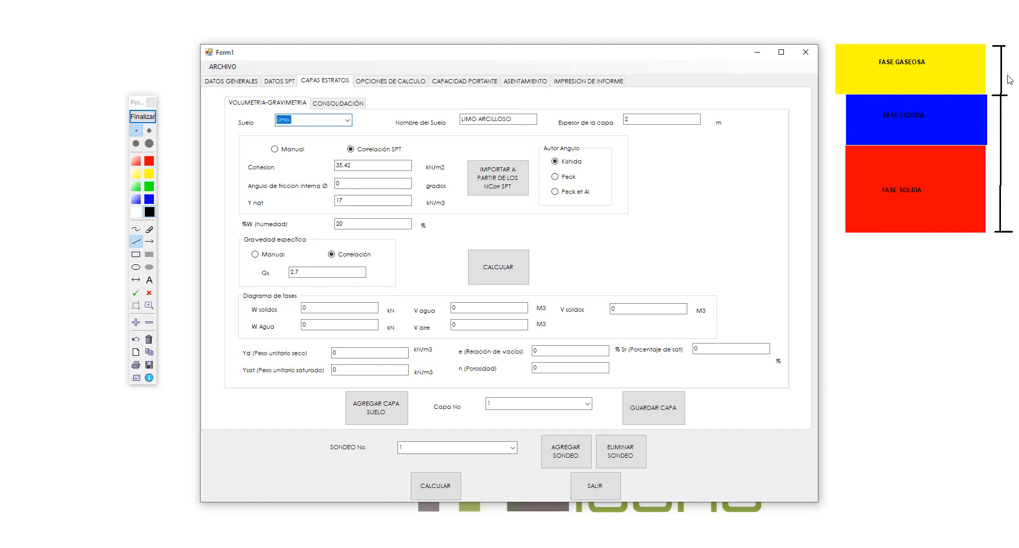
drag(995, 146, 1007, 146)
click(136, 228)
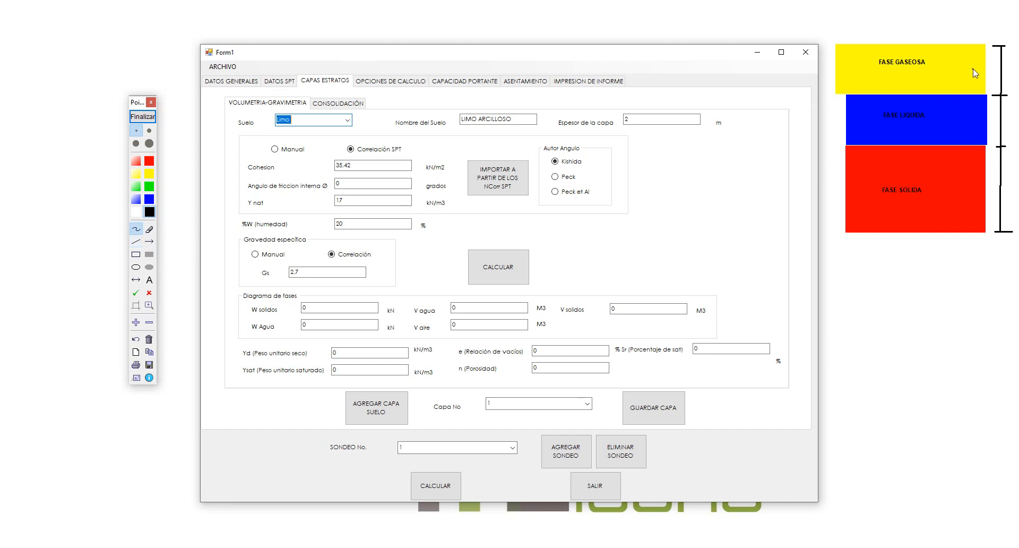
mouse_move(965, 66)
mouse_down()
mouse_move(970, 75)
mouse_move(973, 55)
mouse_move(980, 77)
mouse_up()
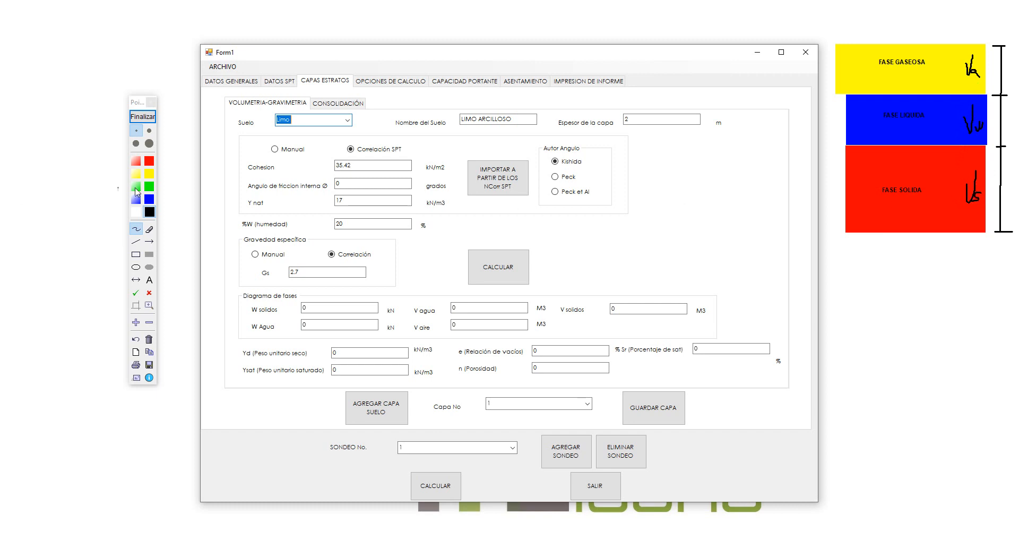
- Draw a divided dimension line left of the liquid and solid phases, handwrite Ww and Ws, and end the annotation
click(136, 241)
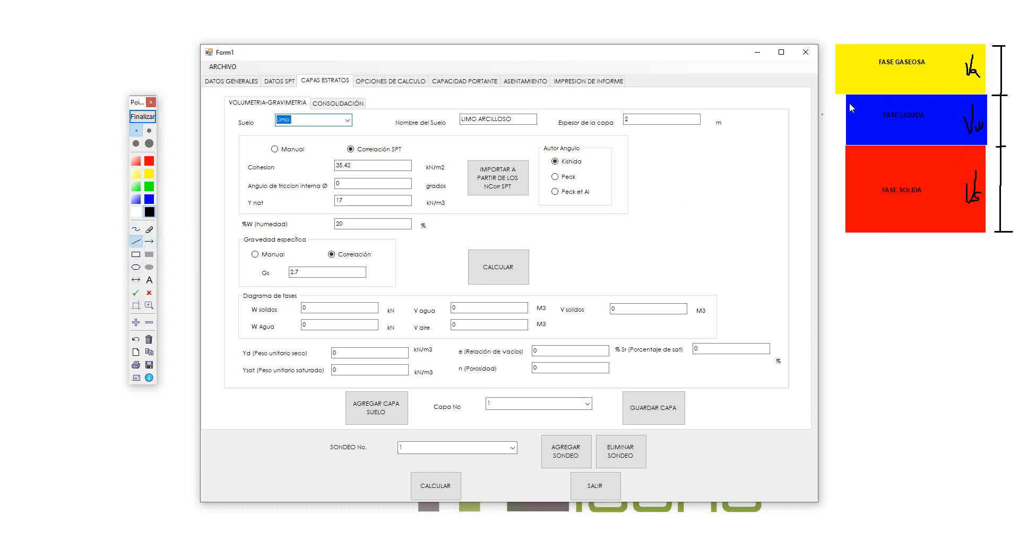
drag(831, 90, 839, 235)
drag(827, 148, 843, 147)
drag(823, 97, 856, 97)
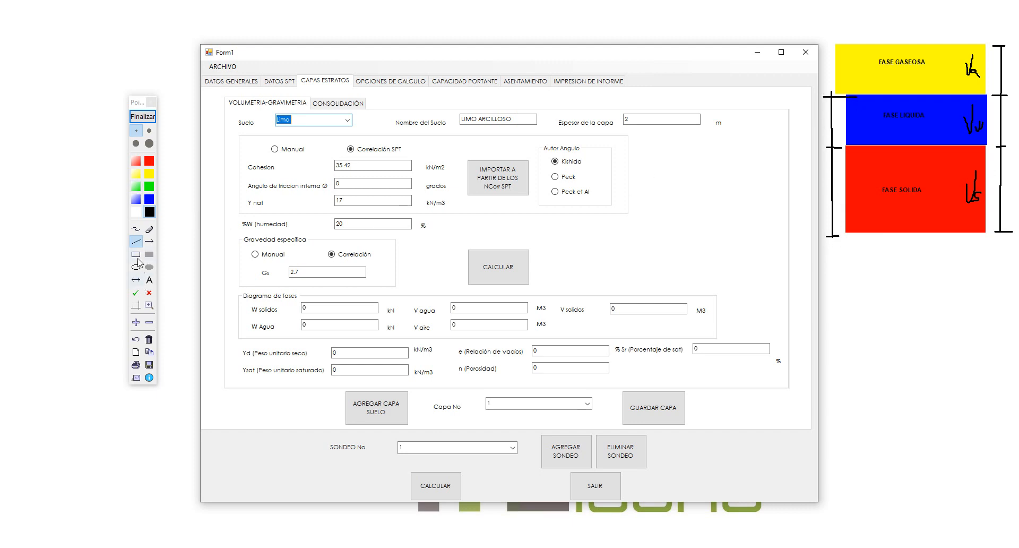
click(137, 229)
drag(835, 121, 869, 127)
drag(829, 196, 843, 186)
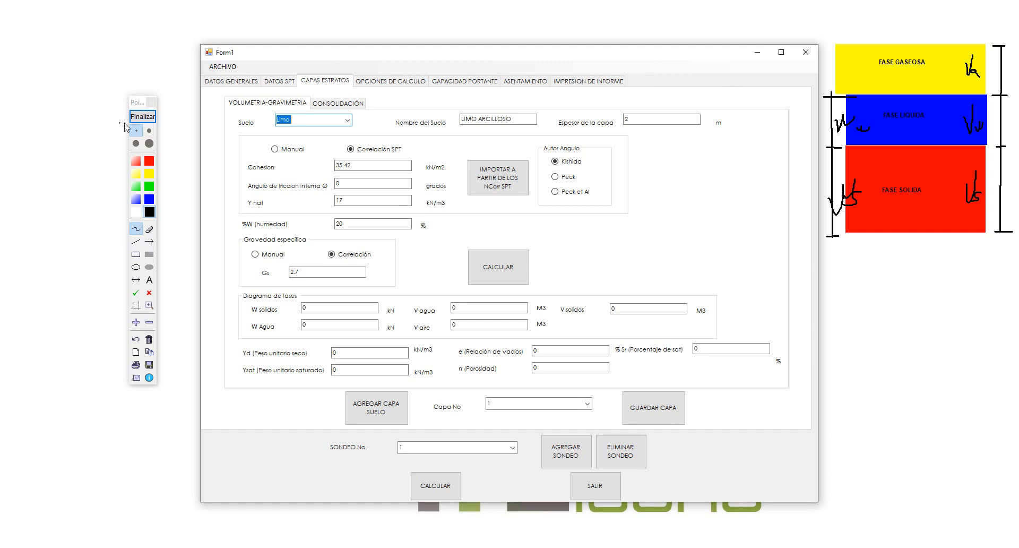
click(142, 116)
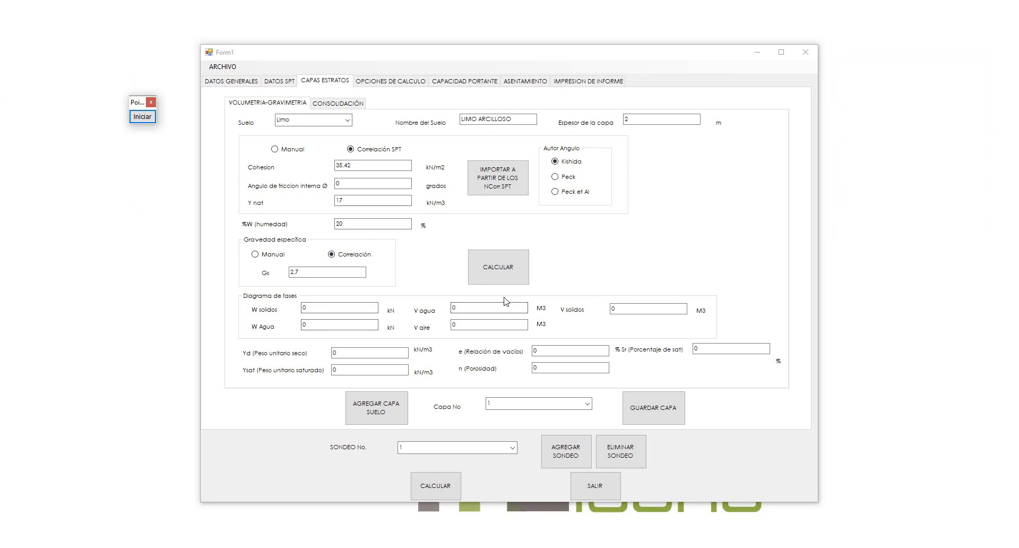
- Calculate layer 1's phase relations and review the phase weights and volumes, unit weights, void ratio, porosity and saturation
click(512, 267)
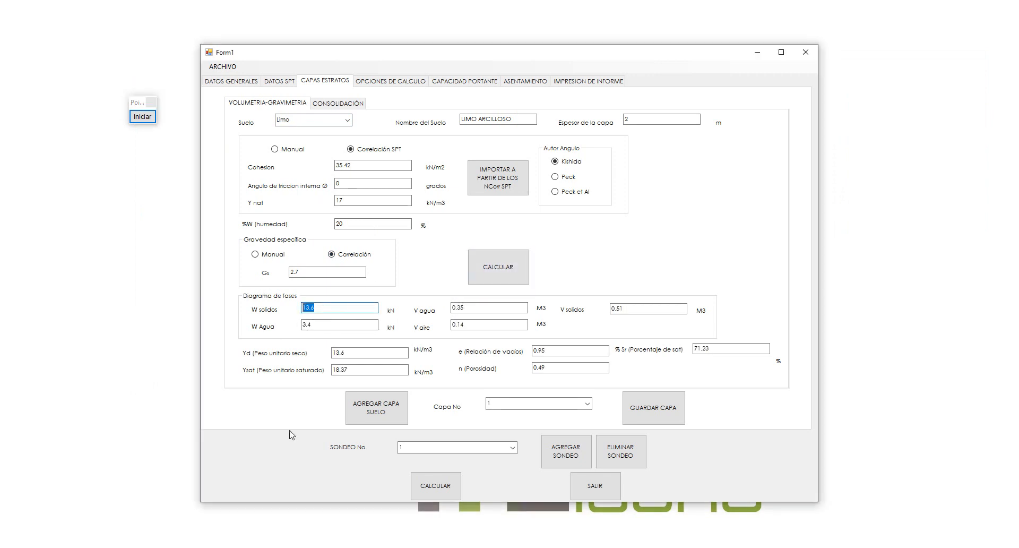
click(314, 325)
drag(314, 325, 296, 318)
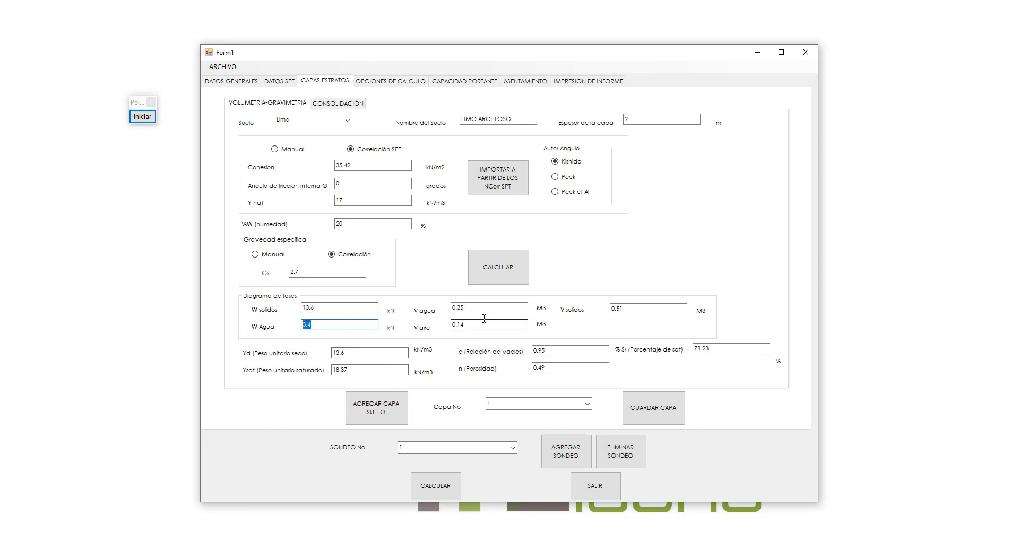
drag(470, 308, 429, 302)
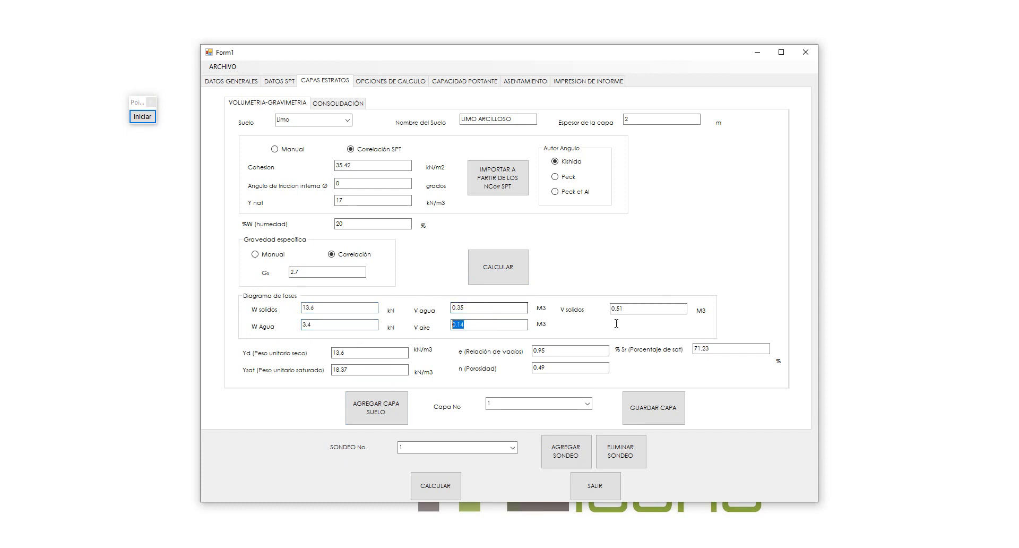
click(638, 313)
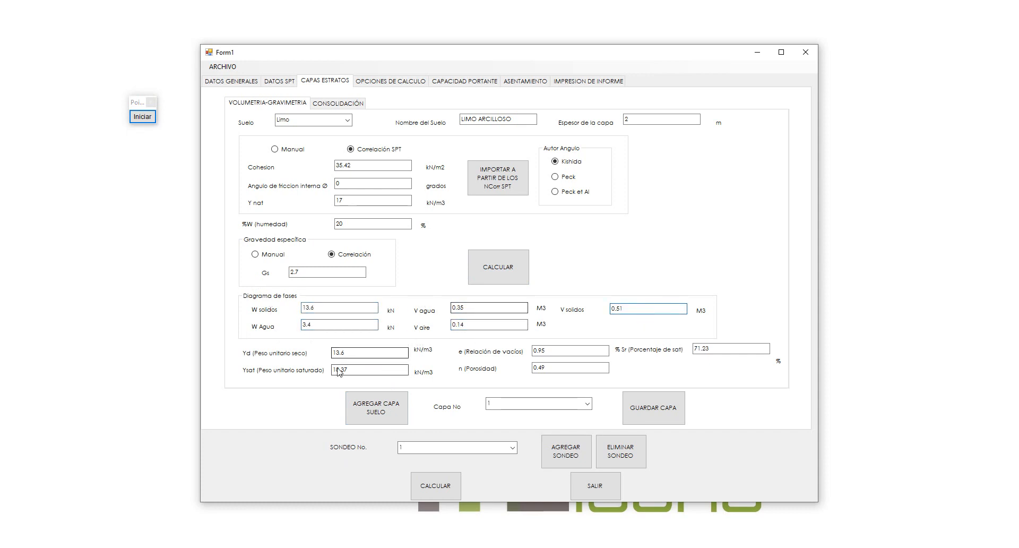
drag(360, 352, 332, 365)
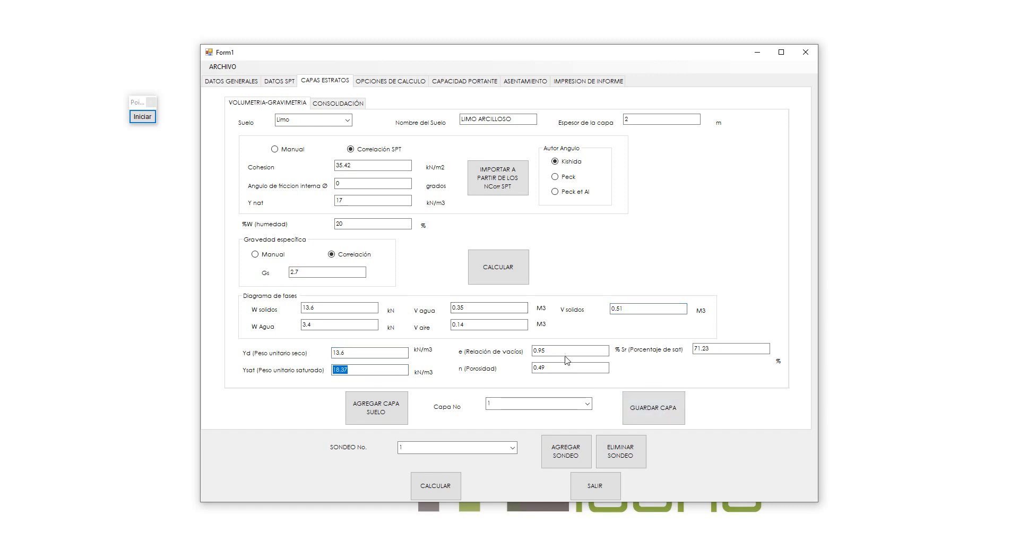
drag(552, 352, 532, 350)
key(Tab)
key(Tab)
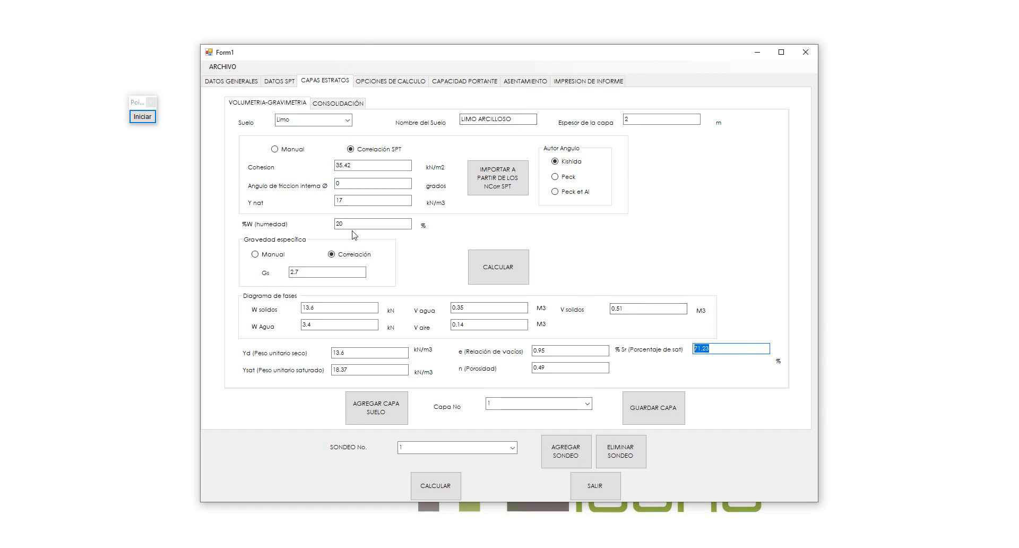
- Set the layer's moisture content to 15 %, recalculate the phase relations and check the void ratio
key(Tab)
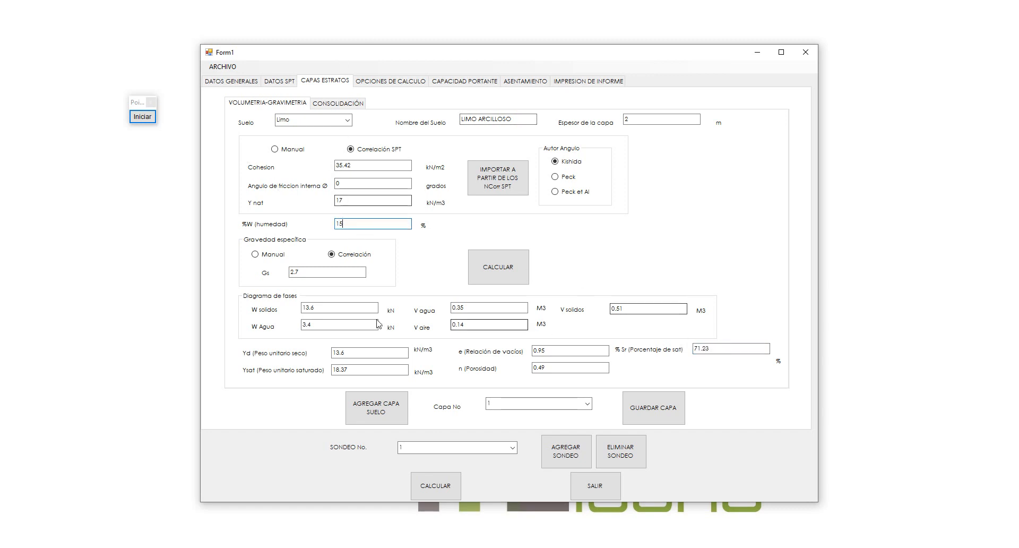
click(503, 280)
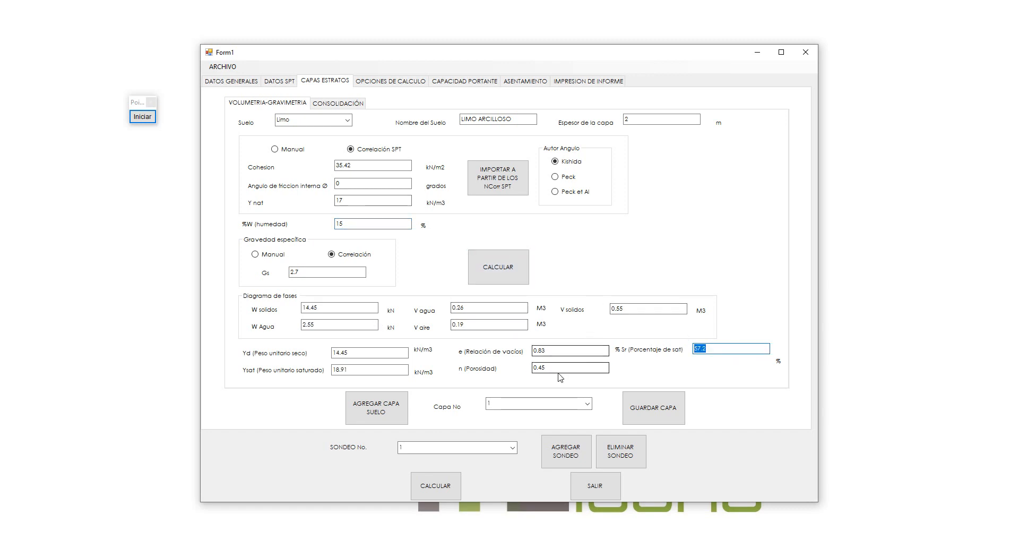
drag(556, 352, 541, 350)
- Set the layer's moisture content to 20 % and save layer 1
drag(347, 222, 223, 178)
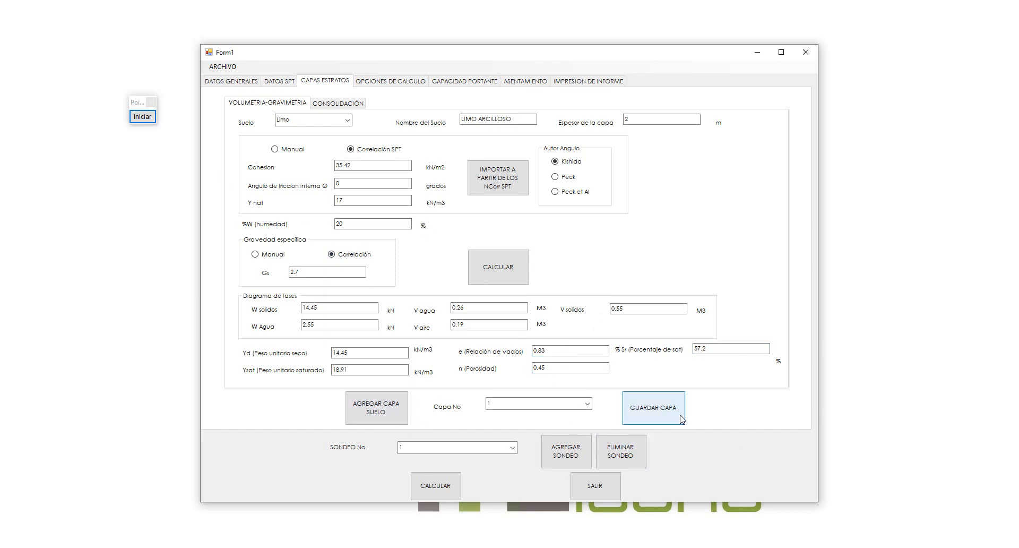
click(648, 406)
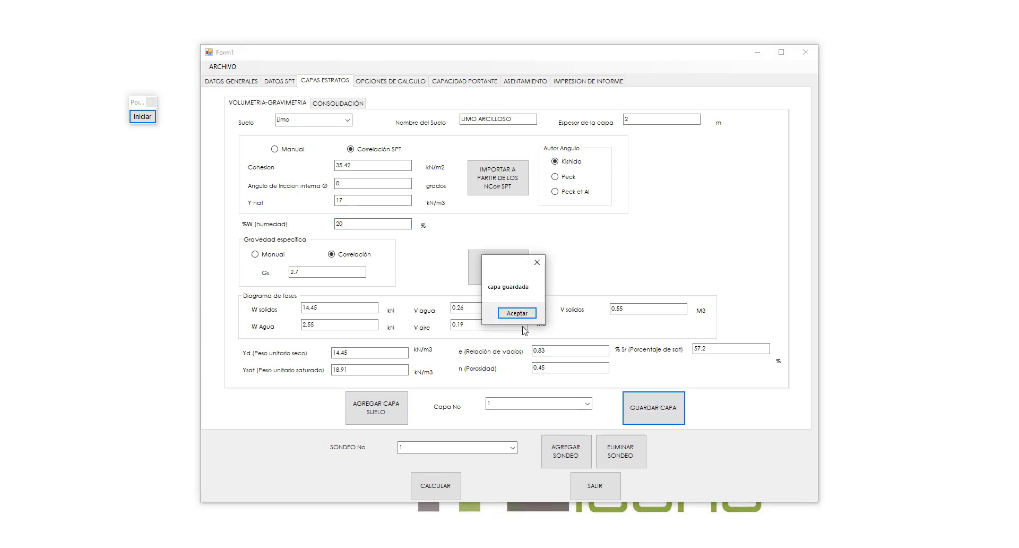
click(526, 315)
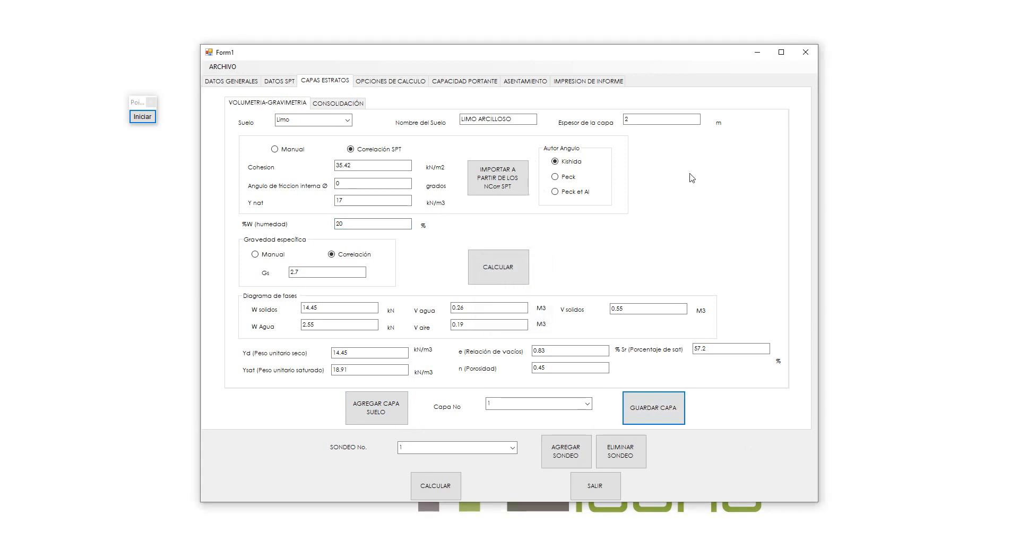
drag(644, 121, 563, 104)
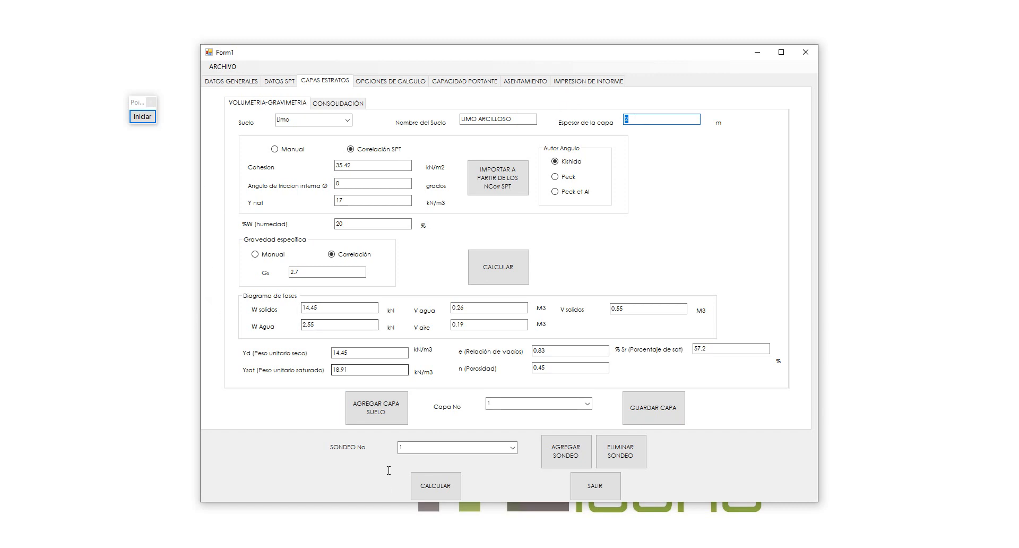
- Add a second soil layer to borehole 1 and make layer 2 the active layer
click(399, 416)
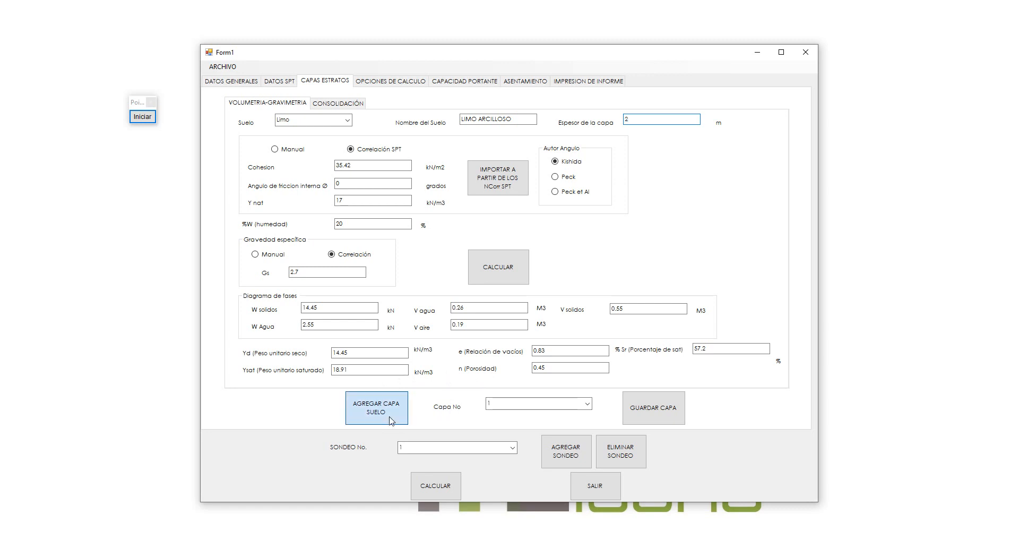
click(513, 320)
click(588, 403)
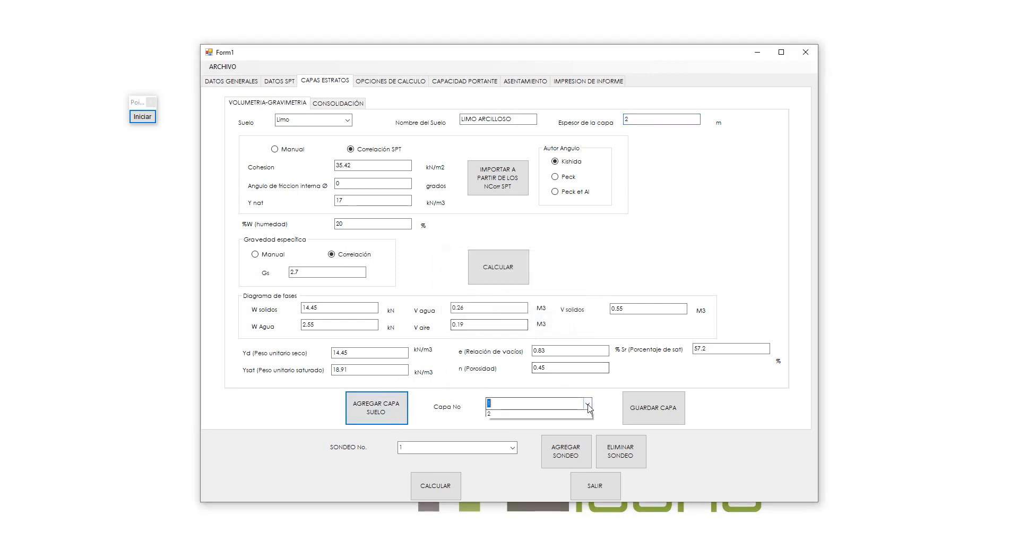
click(510, 421)
click(340, 120)
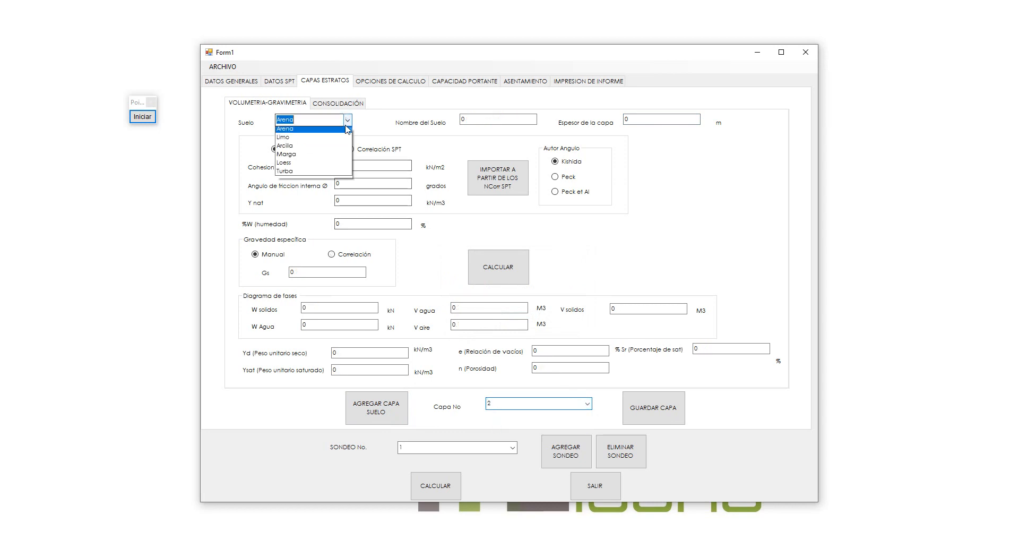
click(297, 139)
click(479, 122)
double_click(479, 123)
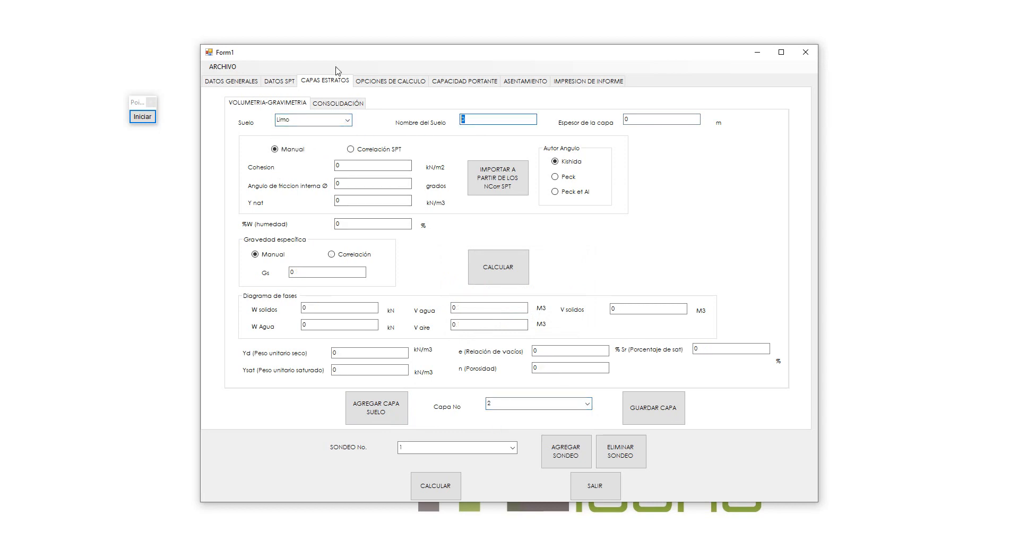
text(2)
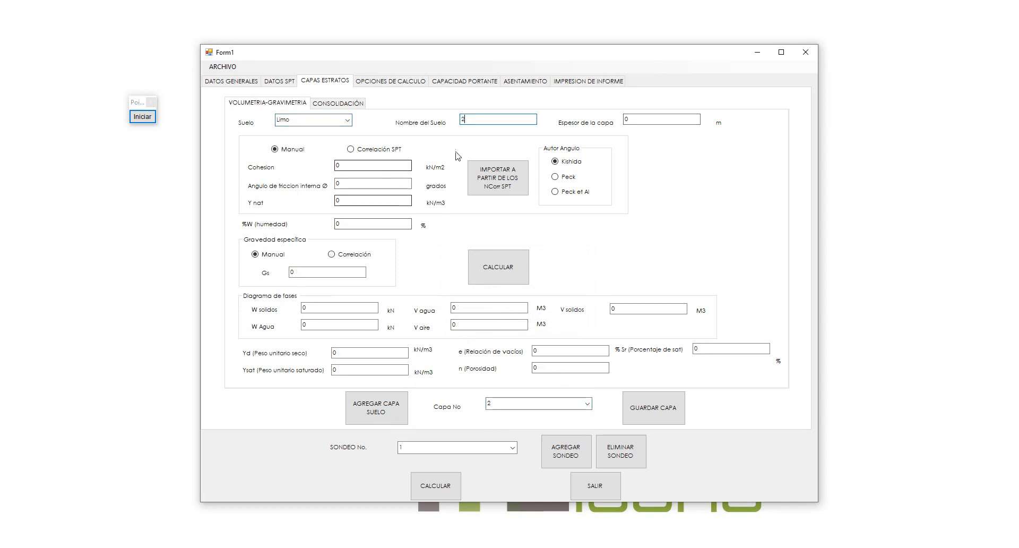
- Set layer 2's soil type to Arcilla, its thickness to 2 m and its soil name to ARCILLA
click(329, 120)
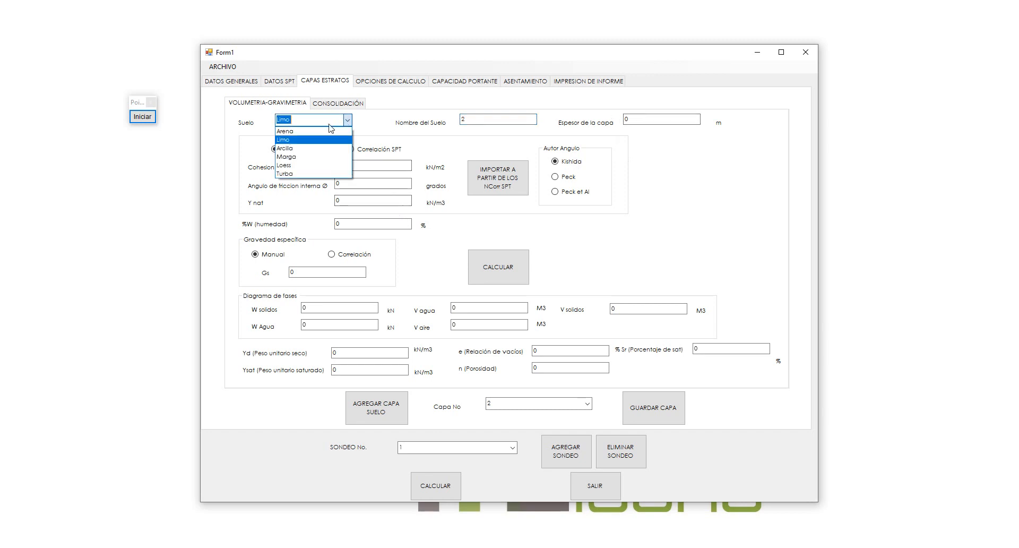
click(313, 148)
double_click(653, 119)
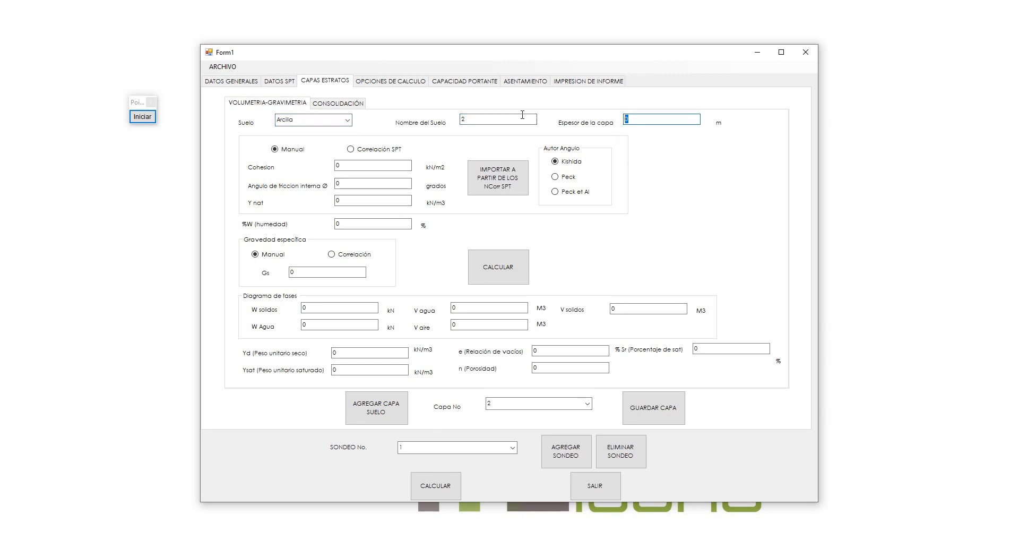
text(2)
double_click(503, 123)
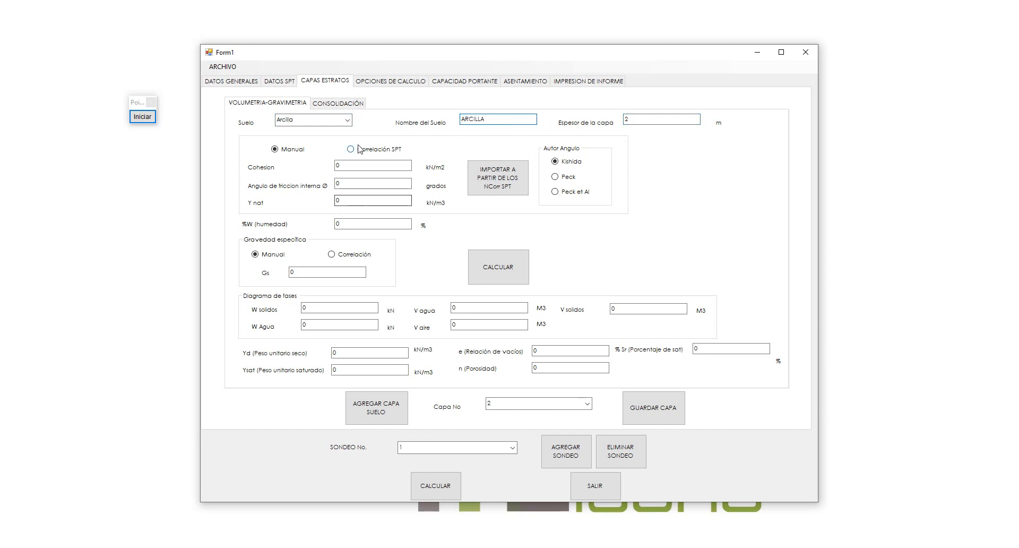
- Use the SPT correlation for layer 2 and import its strength parameters and unit weight from the corrected N values
click(378, 150)
click(477, 164)
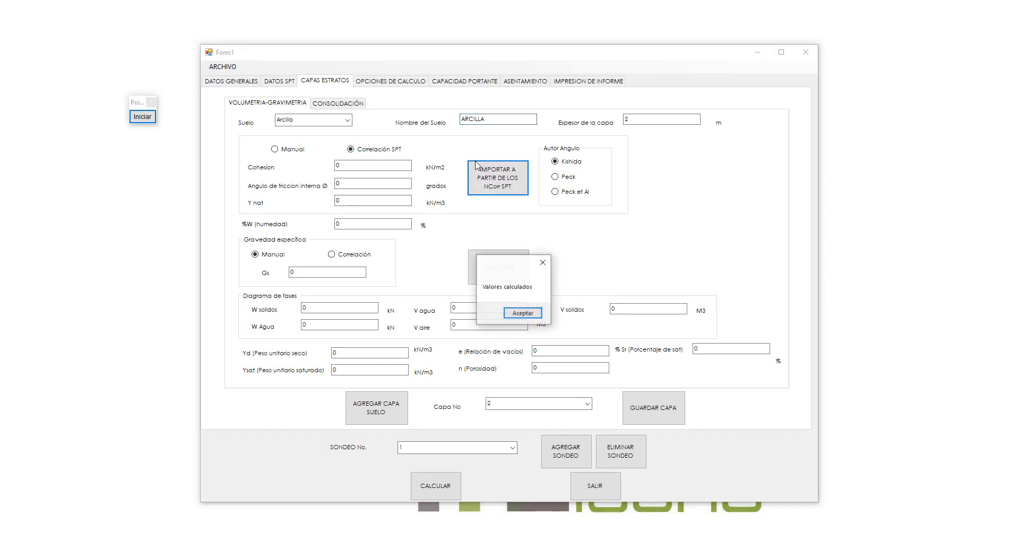
click(523, 313)
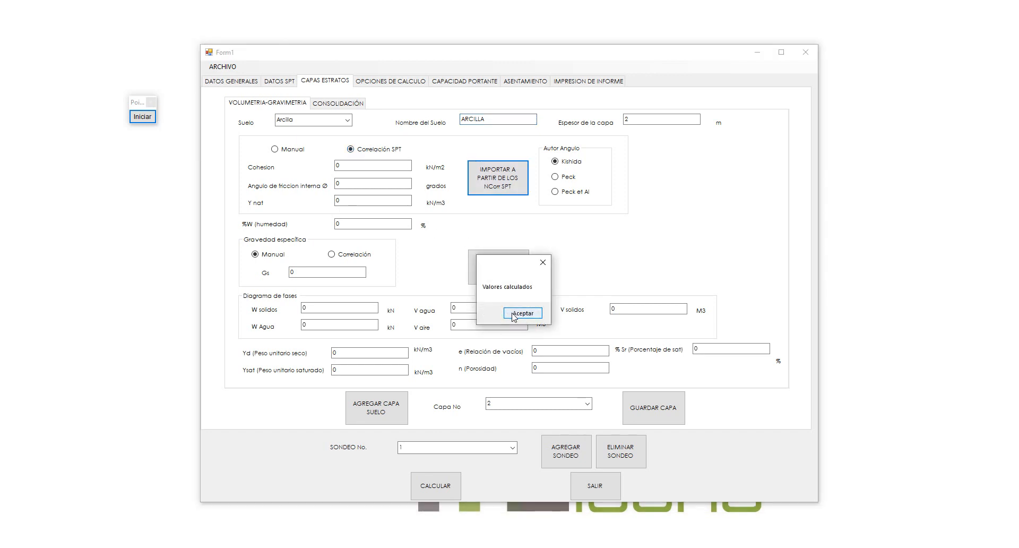
- Take layer 2's specific gravity from correlation, set its moisture content to 25 % and calculate its phase relations
click(334, 254)
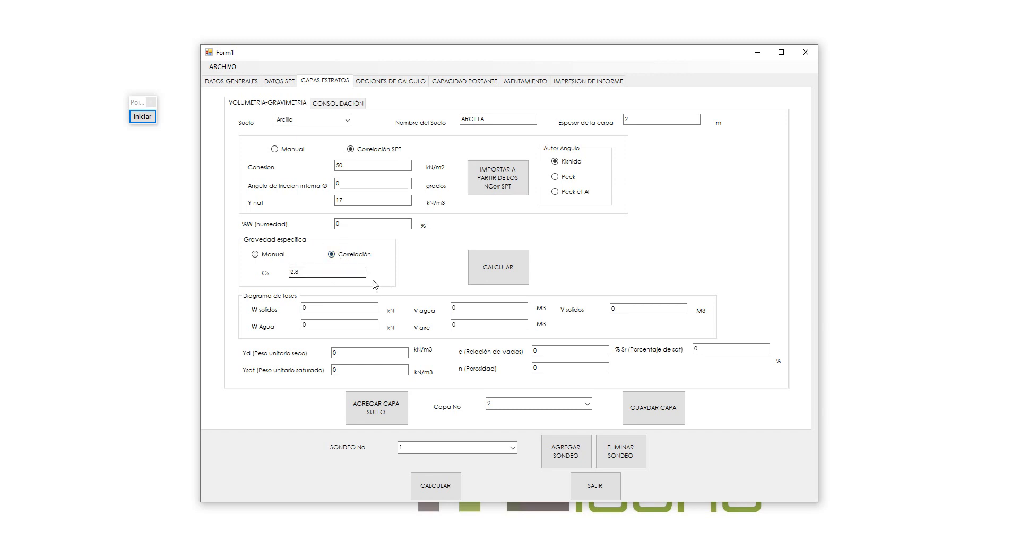
click(518, 278)
key(Tab)
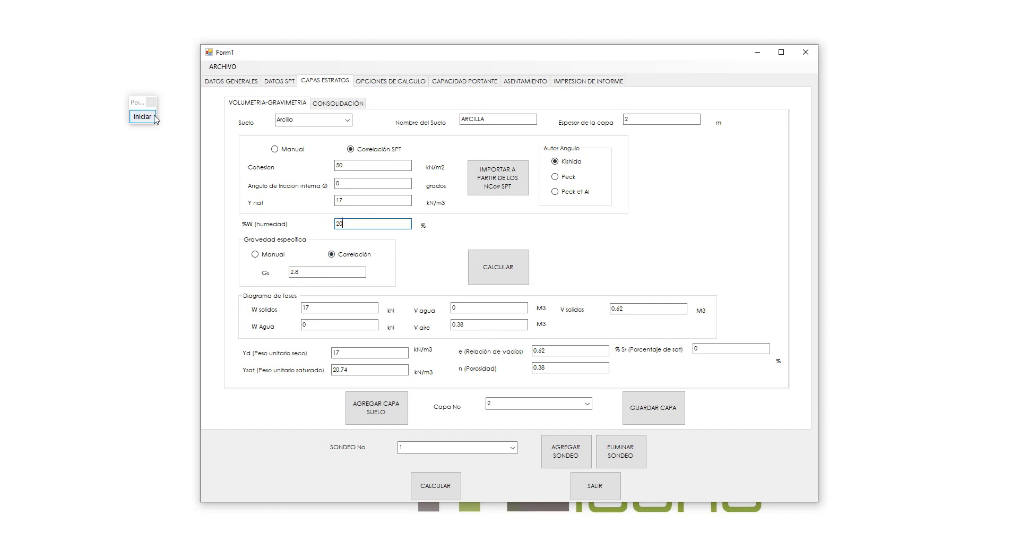
text(20)
key(BackSpace)
text(5)
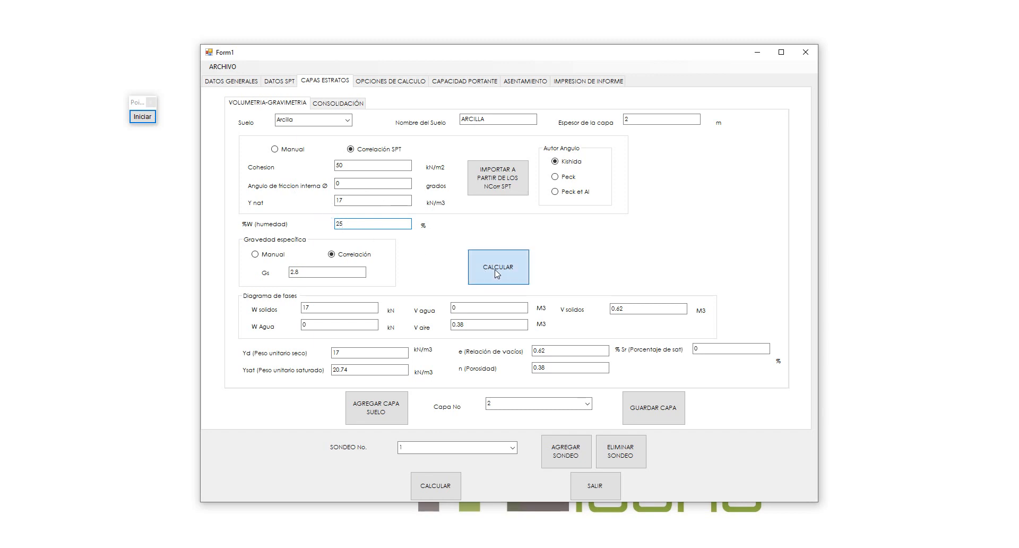
click(496, 272)
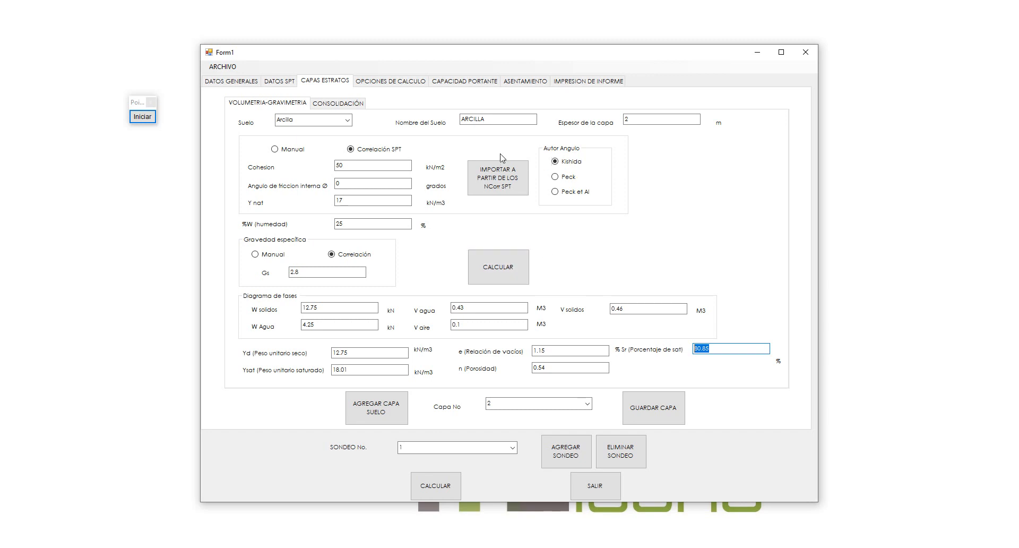
- Switch to the Excel soil study workbook and examine the unconfined compression results on the INFORME SONDEO 2 (2) sheet
click(366, 164)
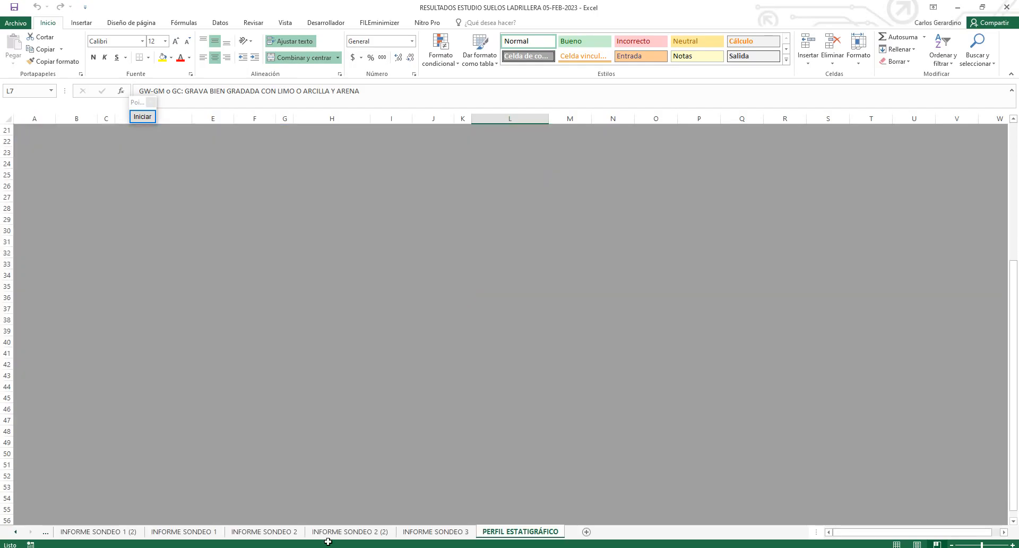
click(339, 531)
scroll(278, 406, down, 2)
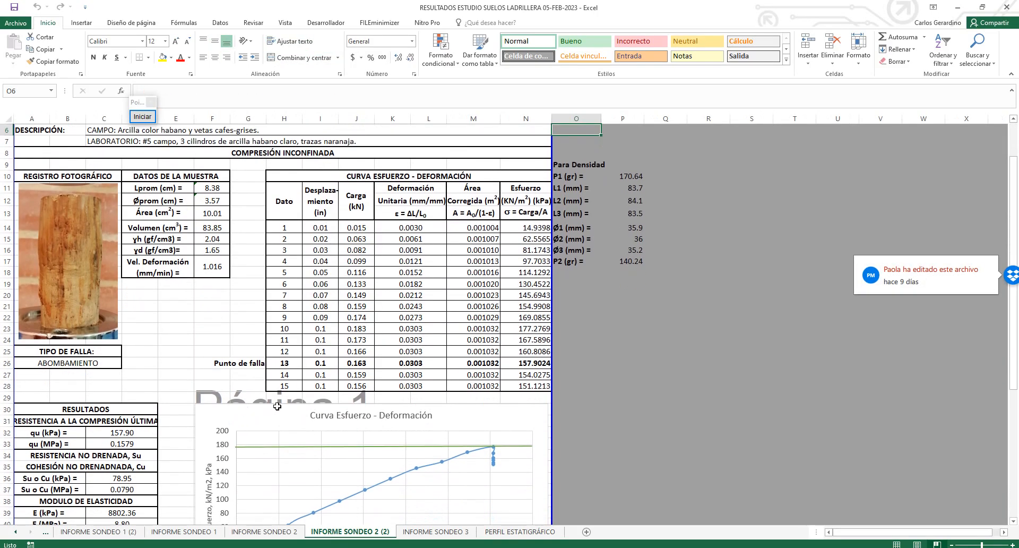
scroll(277, 406, down, 8)
scroll(448, 258, up, 3)
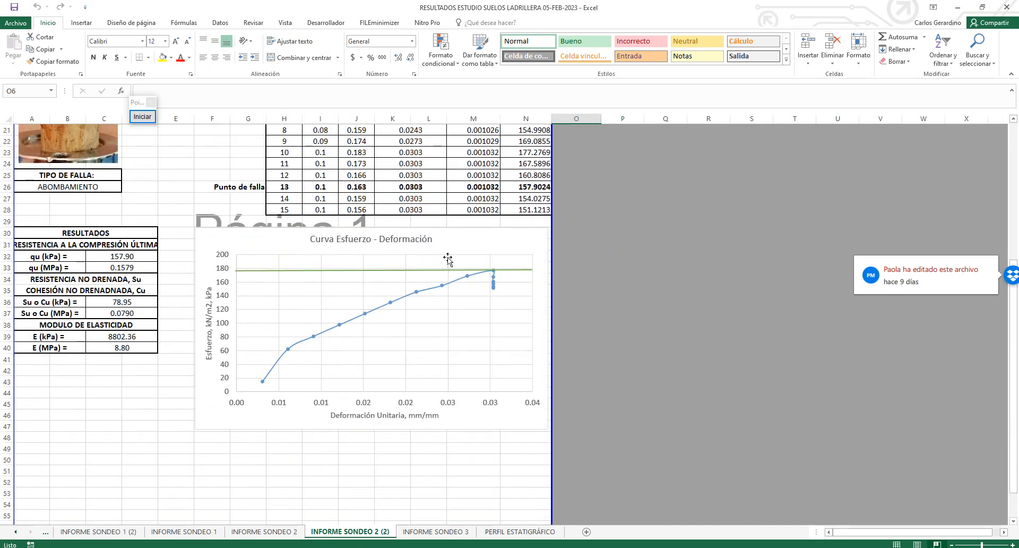
scroll(252, 510, up, 5)
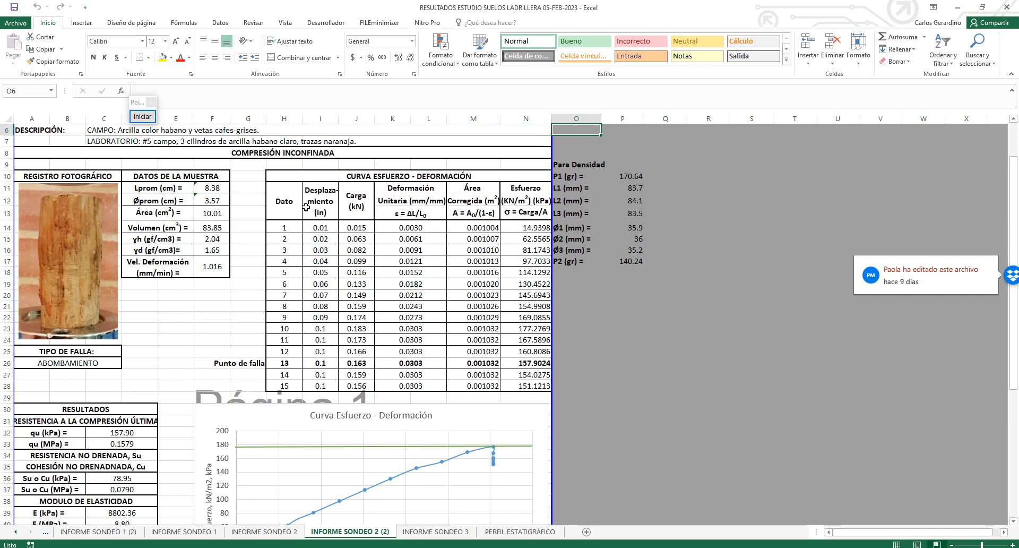
click(131, 436)
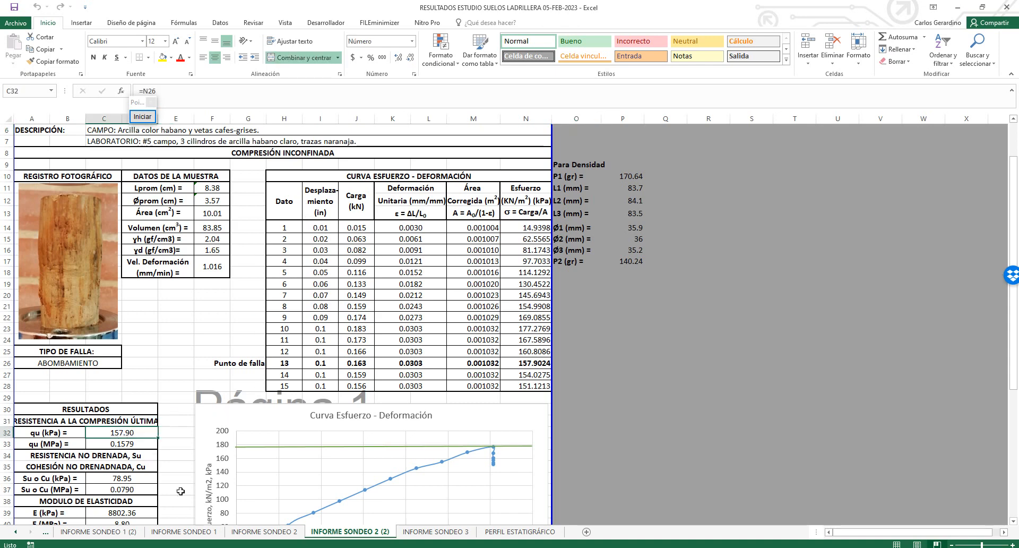
key(Down)
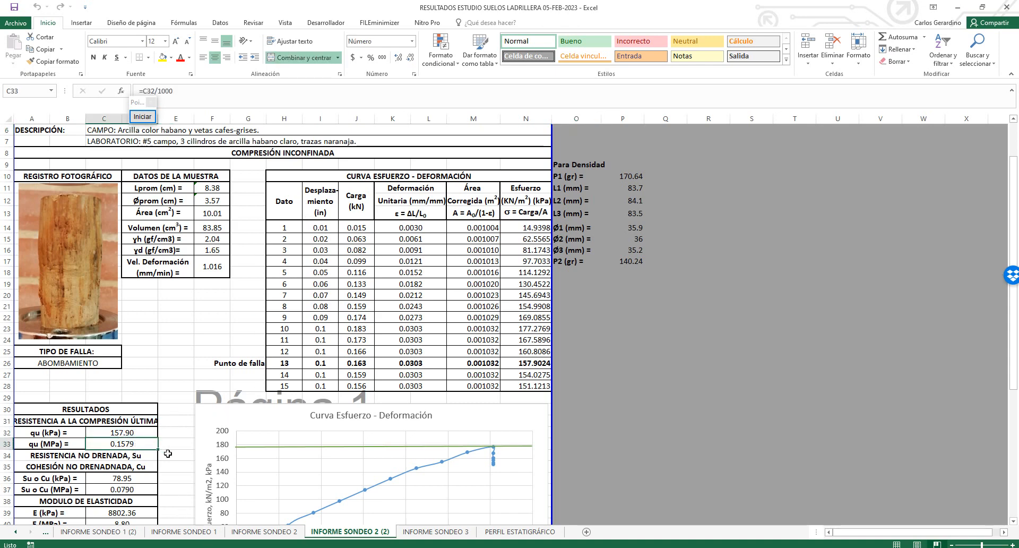
- Look through the consistency limits, moisture and grain-size results on the INFORME SONDEO 2 sheet
click(265, 532)
scroll(320, 379, up, 4)
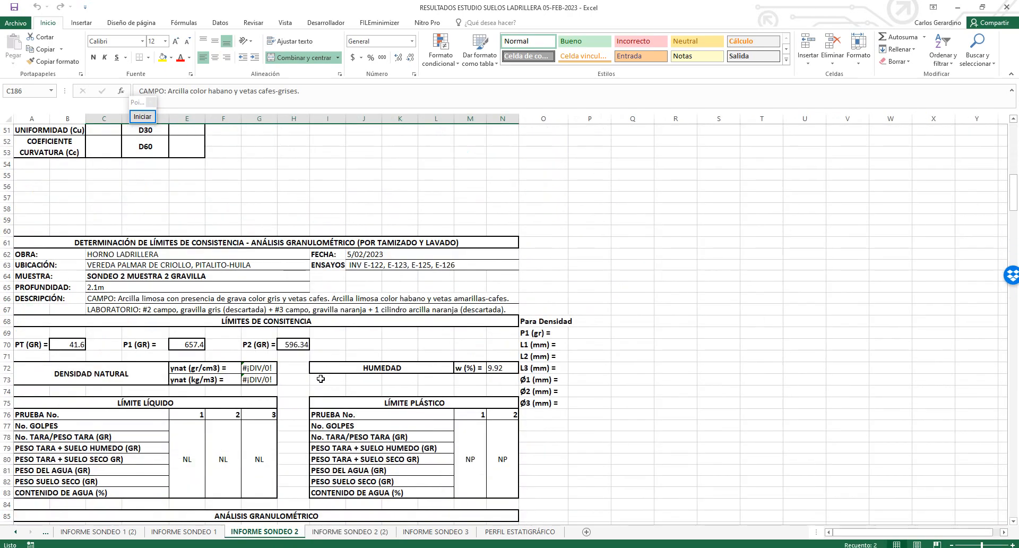
scroll(320, 378, down, 20)
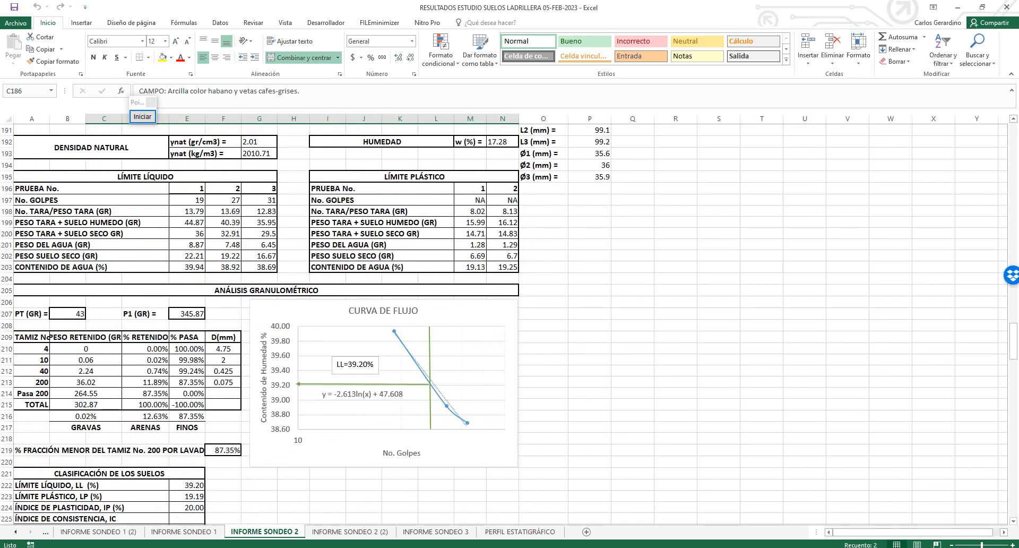
scroll(320, 378, down, 20)
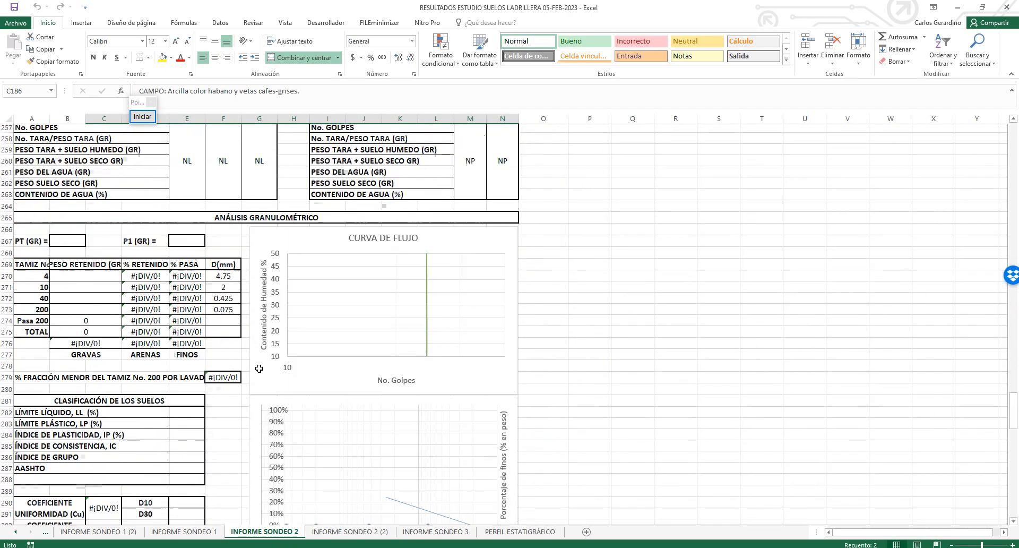
- Examine the ultimate compressive strength and undrained cohesion on the INFORME SONDEO 1 (2) sheet, and return to the soil layers form
click(181, 532)
click(99, 531)
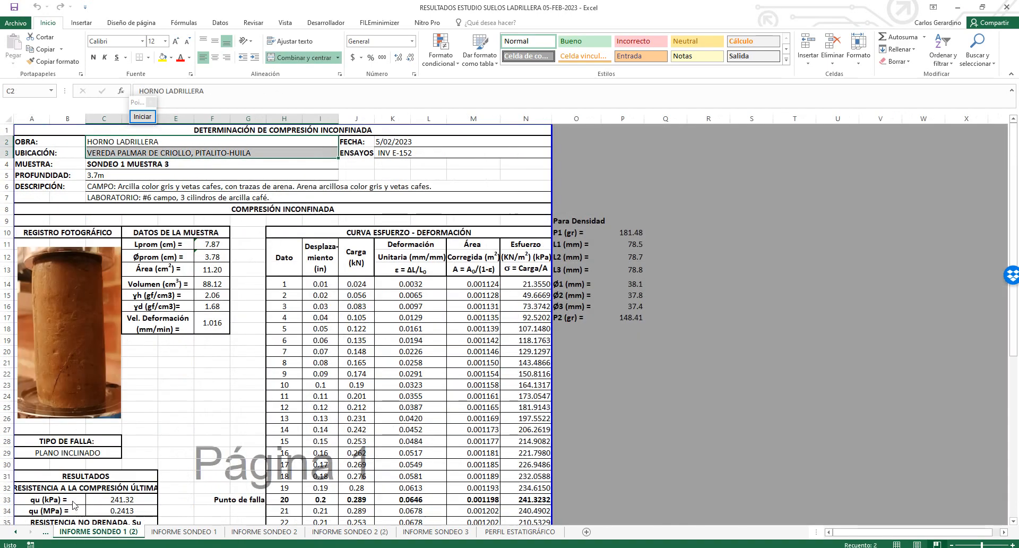
scroll(377, 305, down, 7)
click(112, 268)
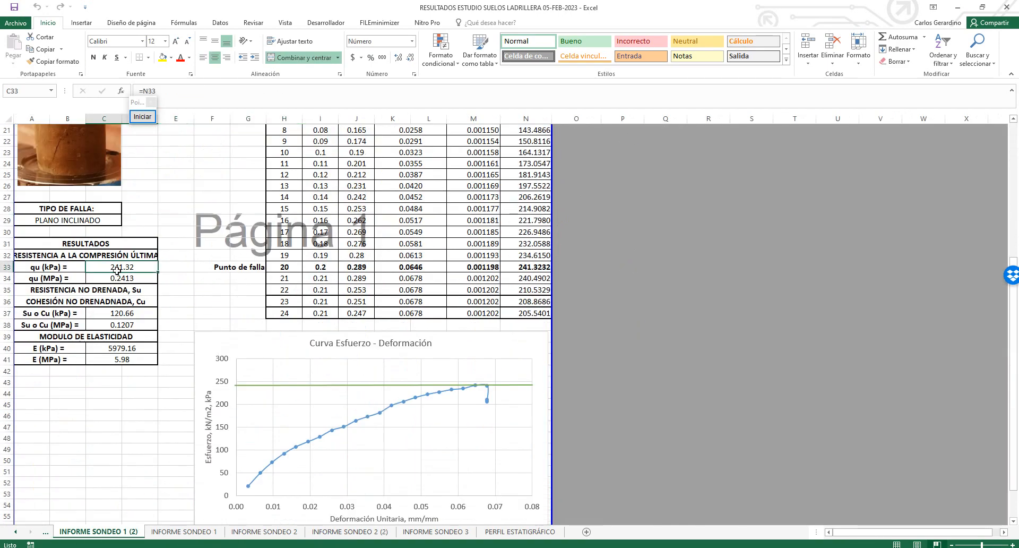
click(120, 278)
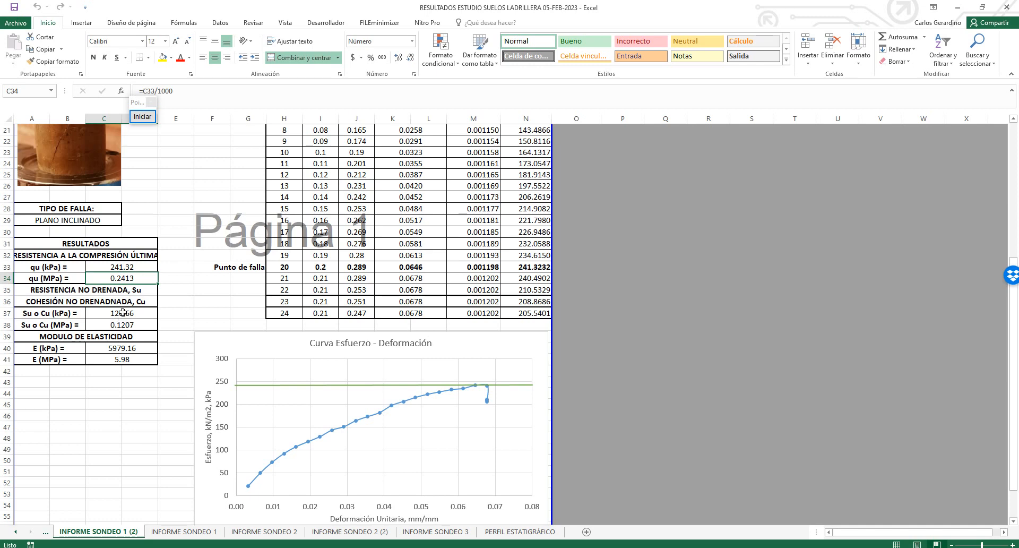
click(116, 267)
drag(115, 267, 117, 278)
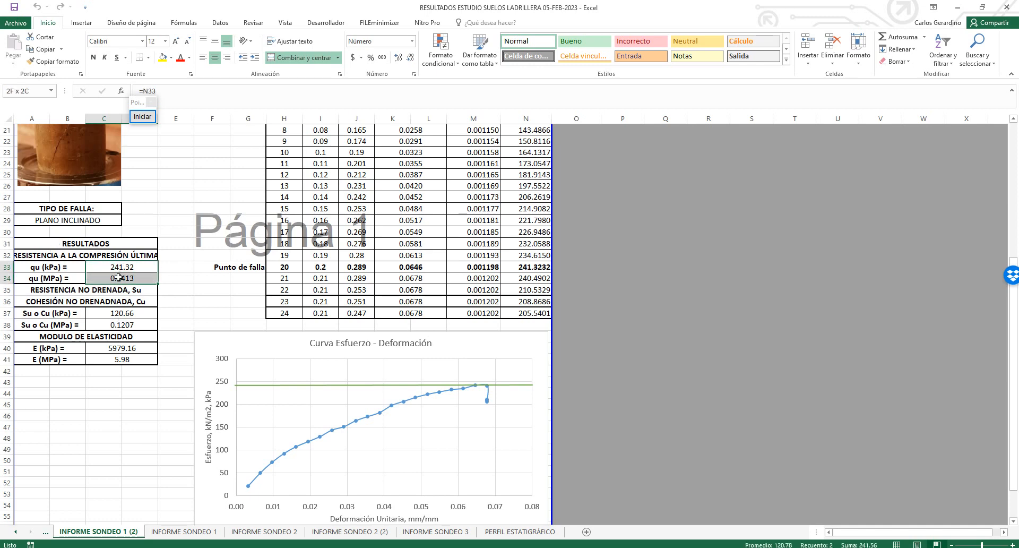
click(117, 312)
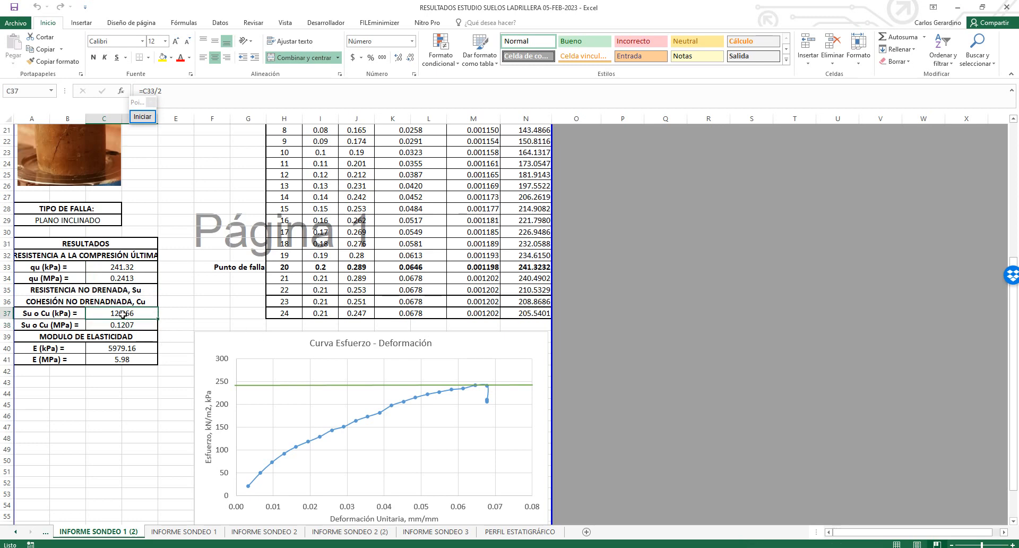
drag(122, 314, 120, 325)
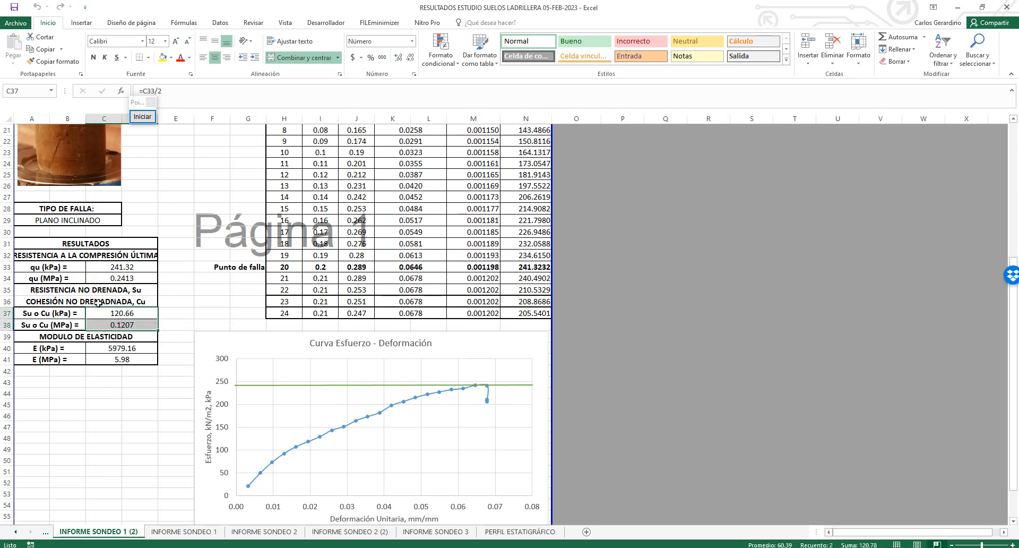
scroll(380, 313, down, 7)
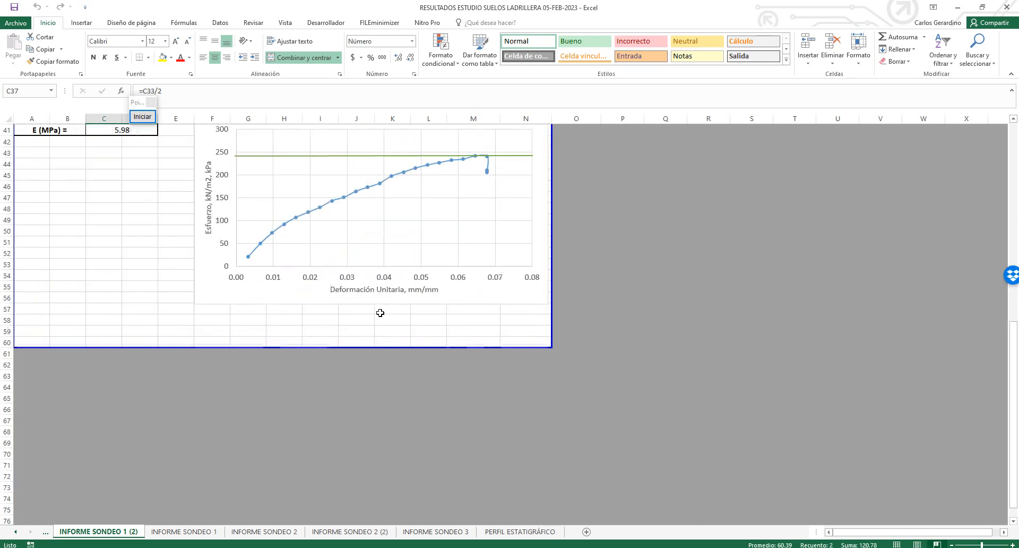
scroll(380, 313, up, 13)
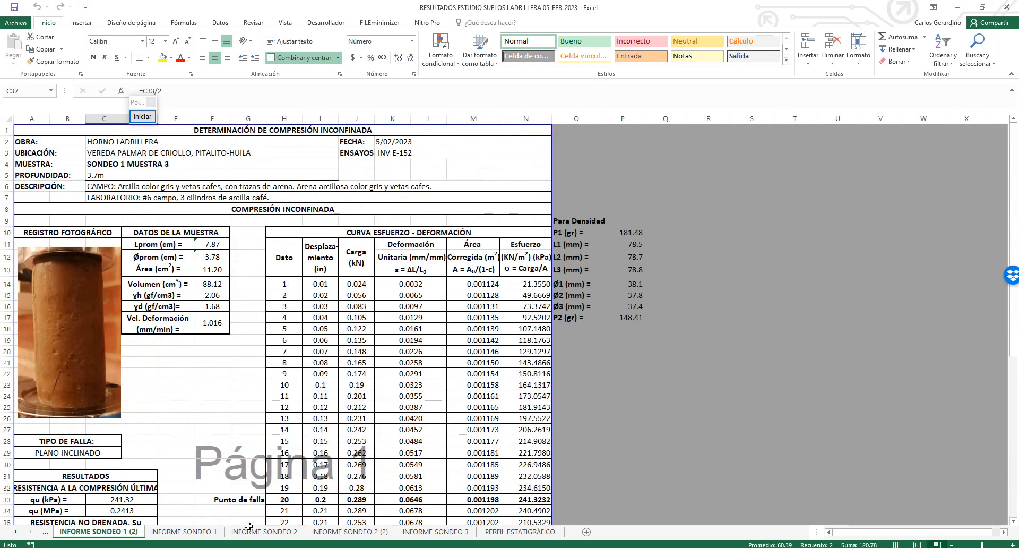
drag(513, 6, 0, 44)
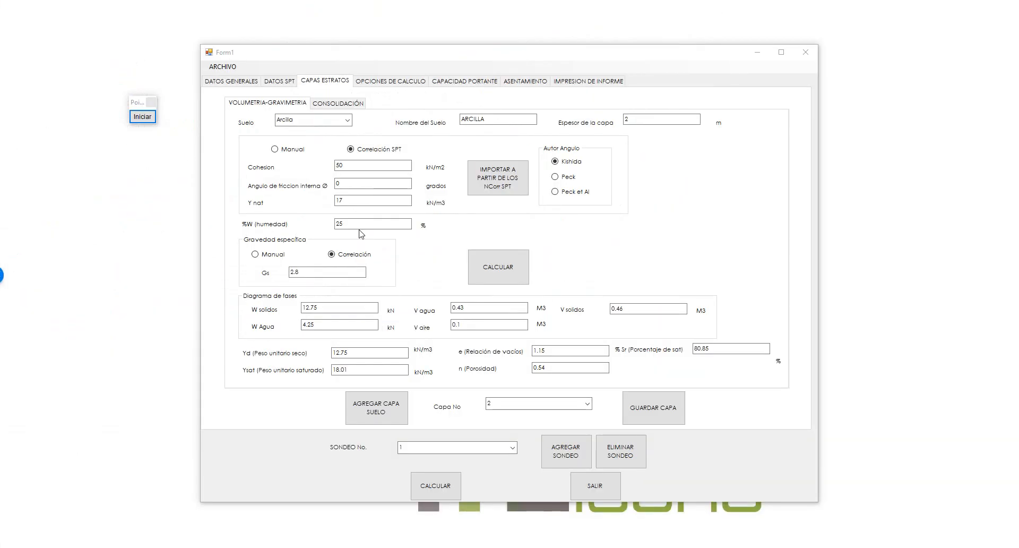
- Save layer 2 of borehole 1 with its imported strength values and calculated phase relations
double_click(352, 165)
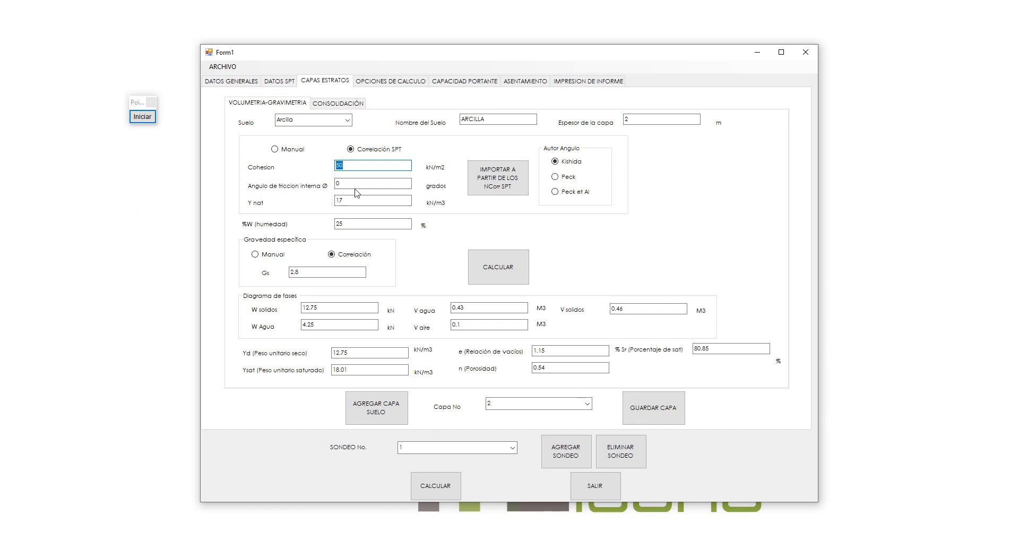
click(357, 201)
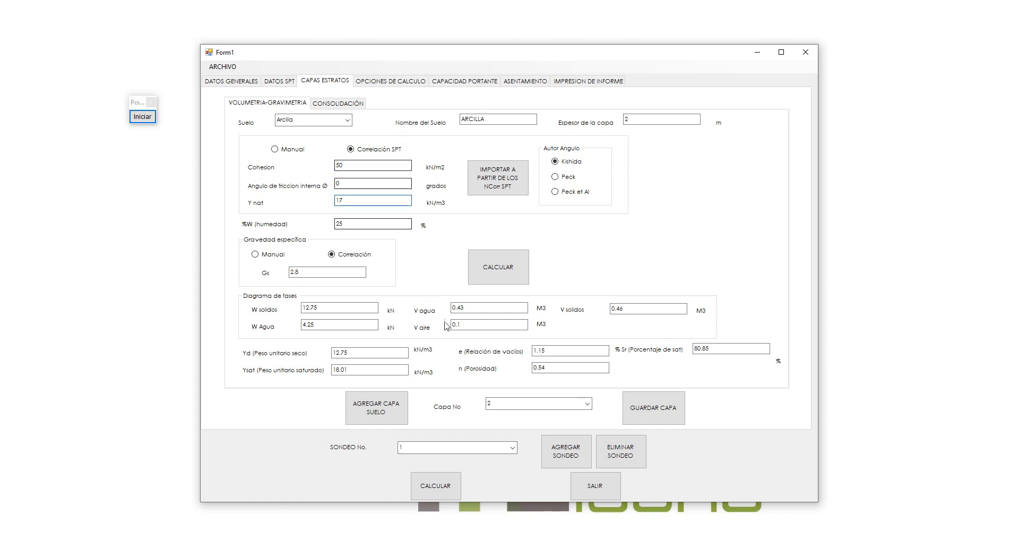
click(375, 408)
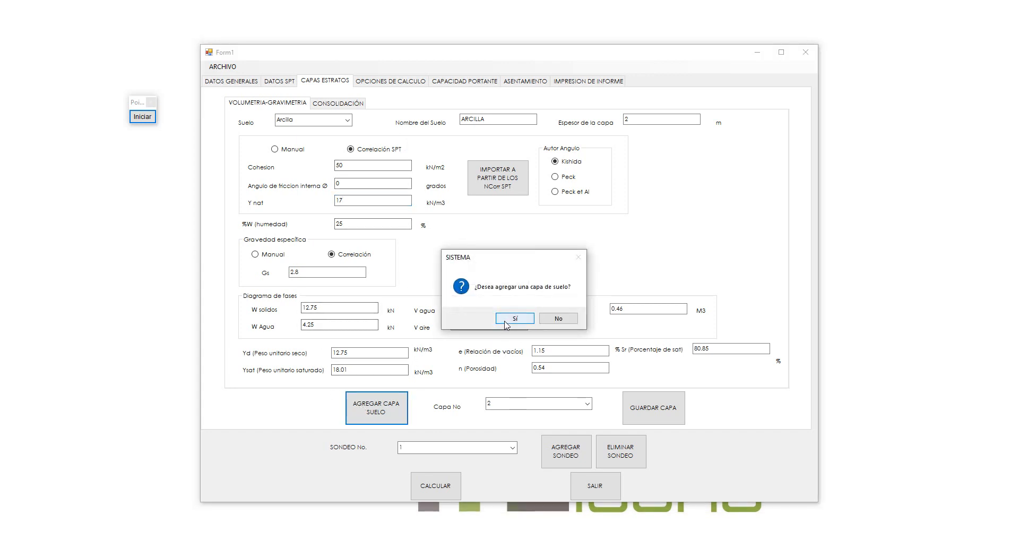
click(515, 319)
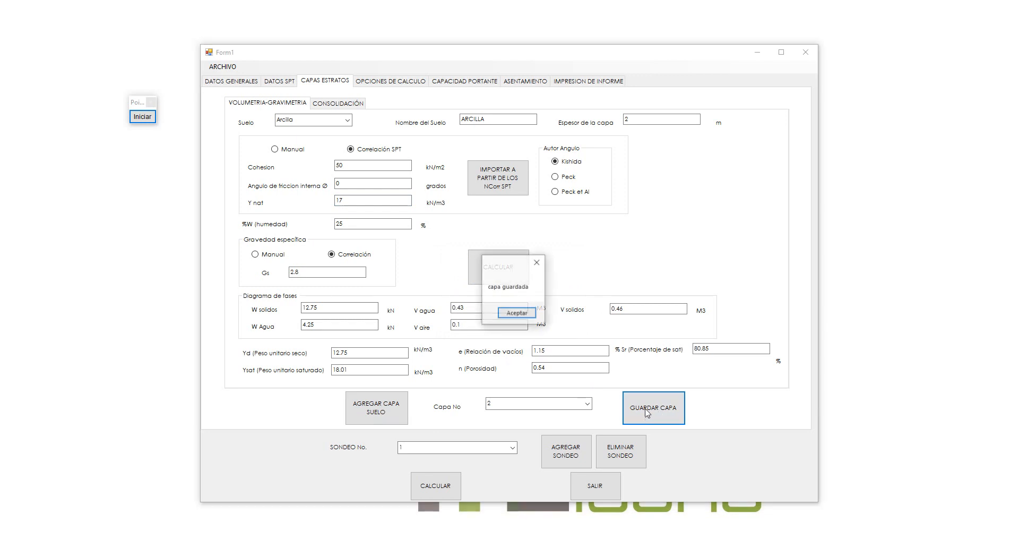
click(529, 317)
- Check the saved data of layer 1 and return to layer 2
click(587, 404)
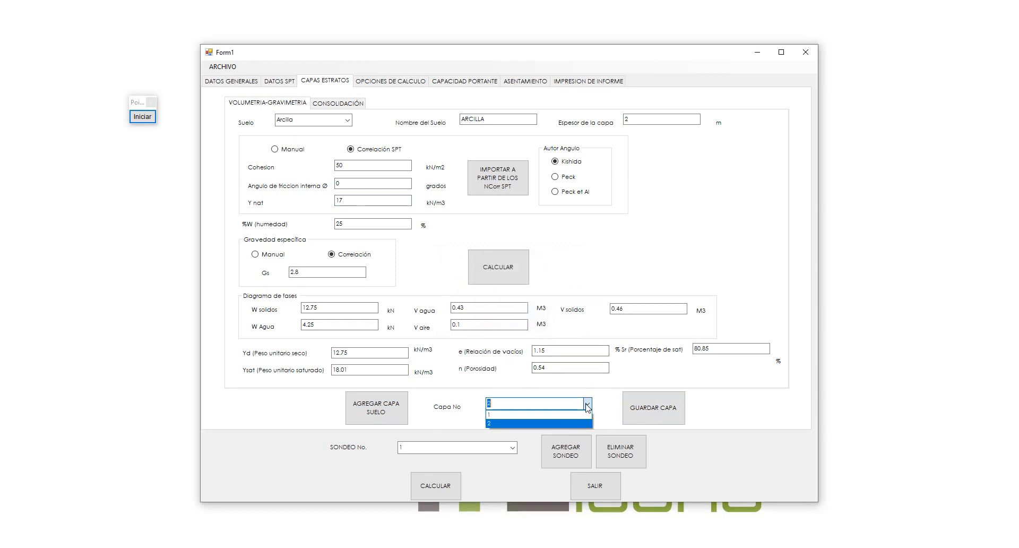
click(536, 414)
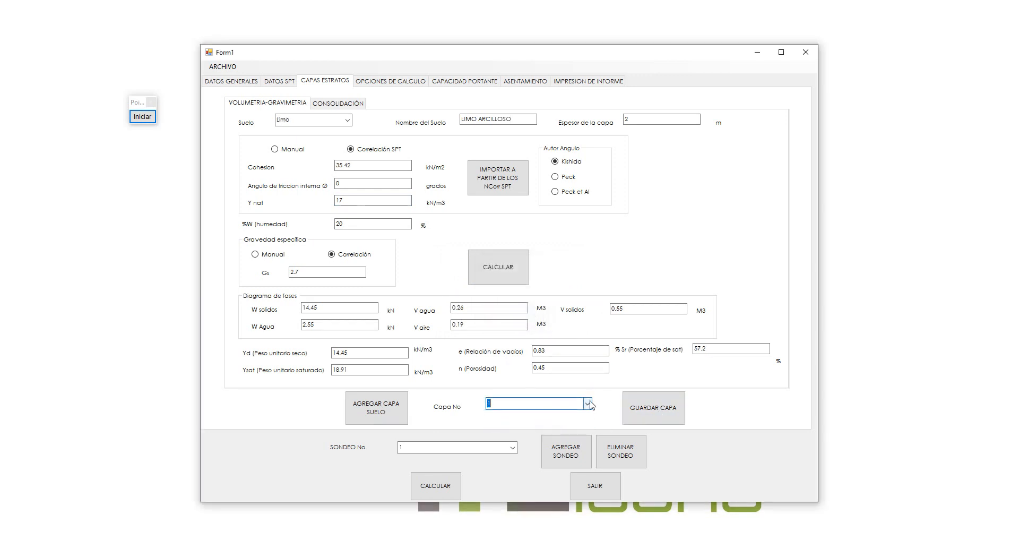
click(587, 403)
click(517, 424)
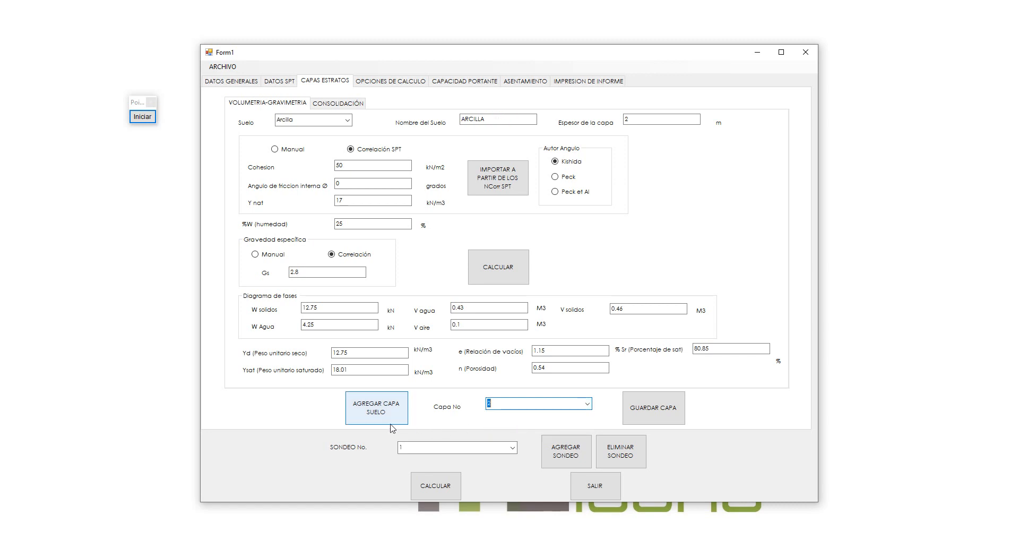